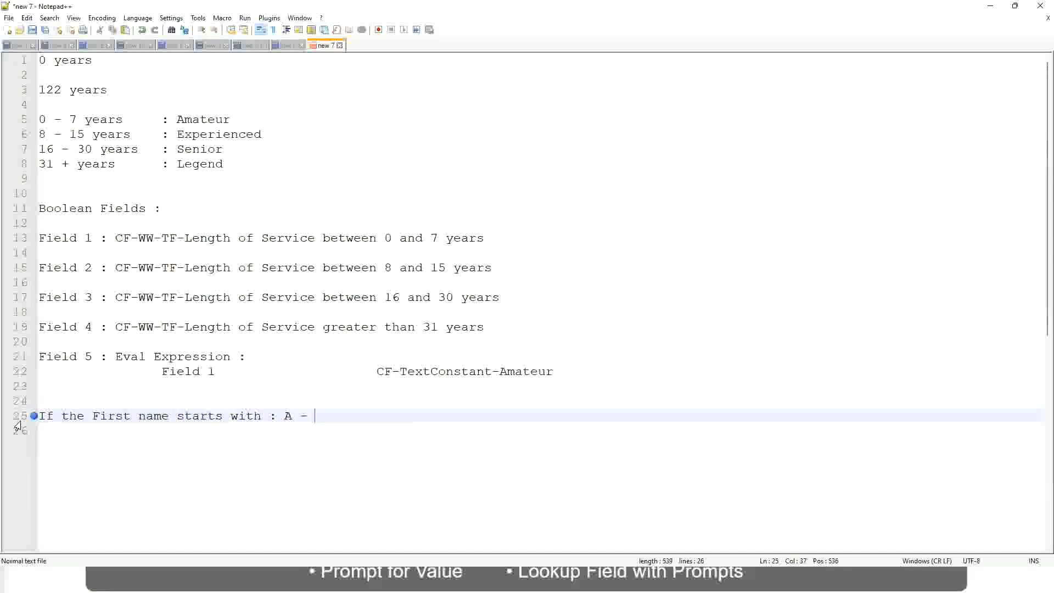
- Complete the first-name rule on line 25 with the range A - G and the result A Listers
{"action": "type", "text": "G"}
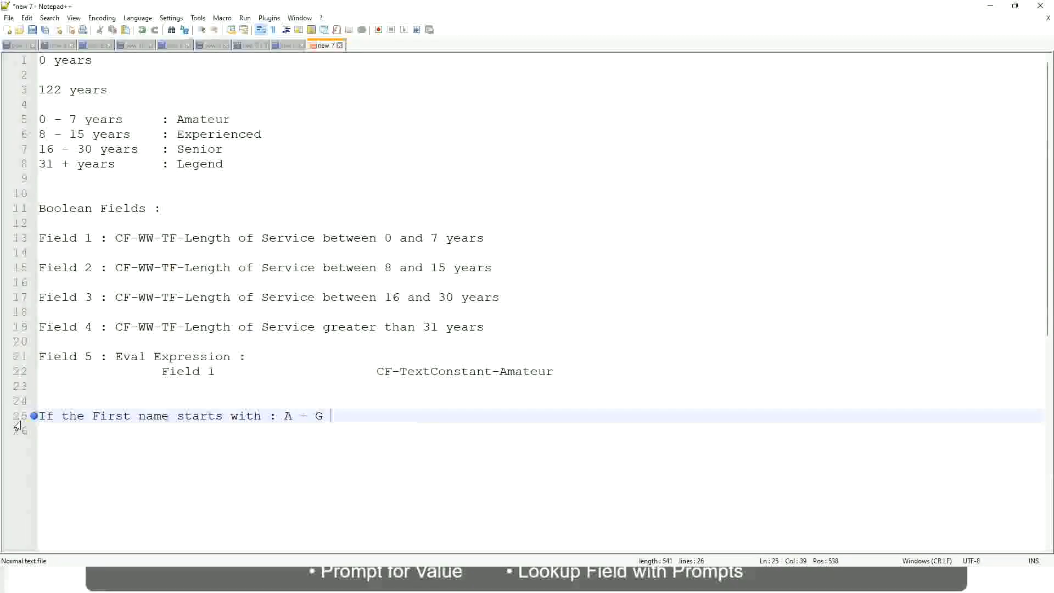
{"action": "type", "text": ":"}
{"action": "key", "text": "Tab"}
{"action": "type", "text": "A II"}
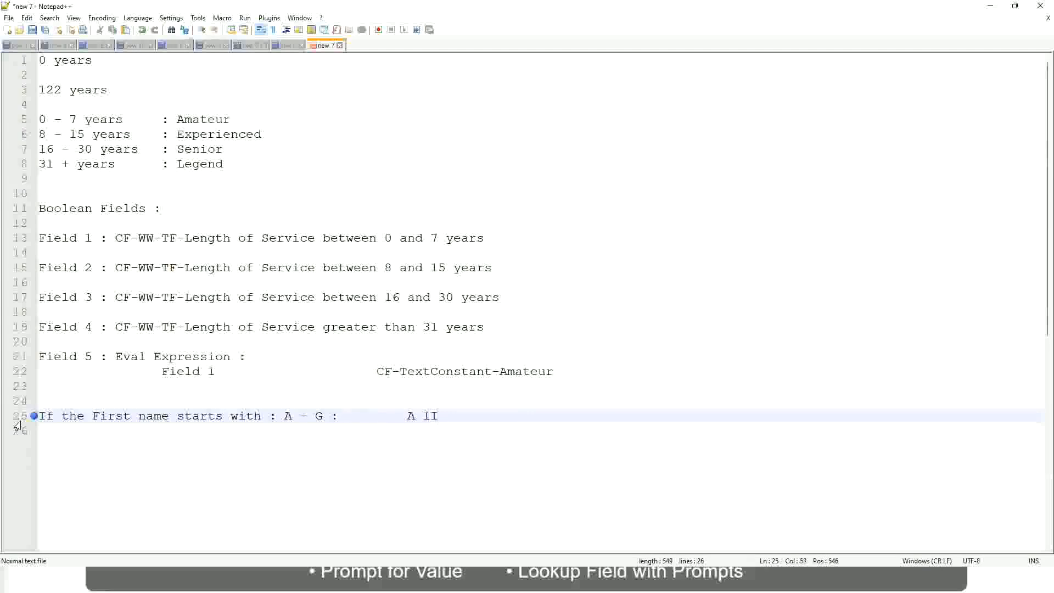
{"action": "key", "text": "BackSpace"}
{"action": "key", "text": "BackSpace"}
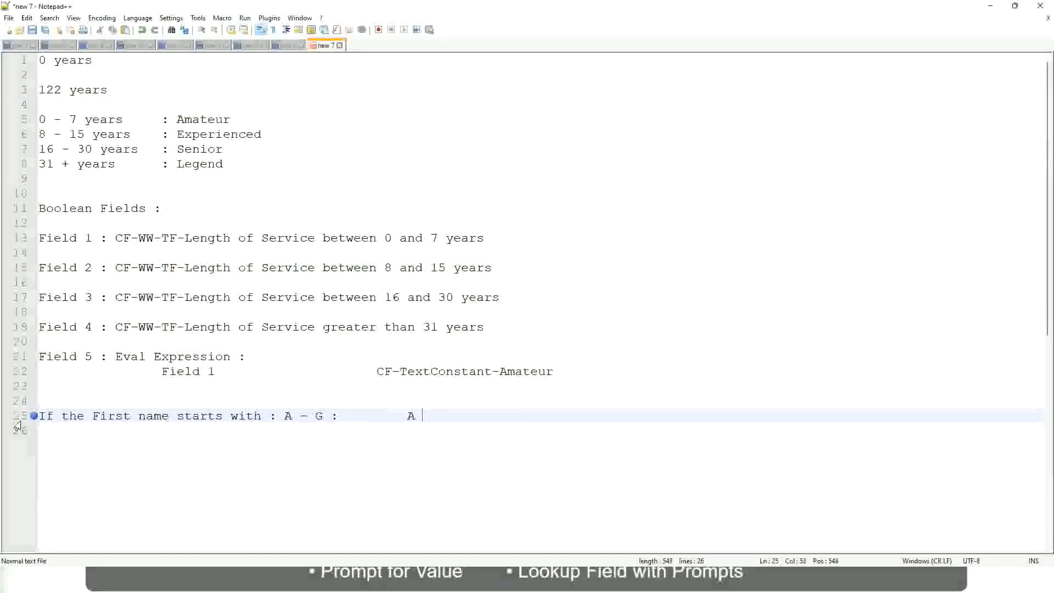
{"action": "type", "text": "Listers"}
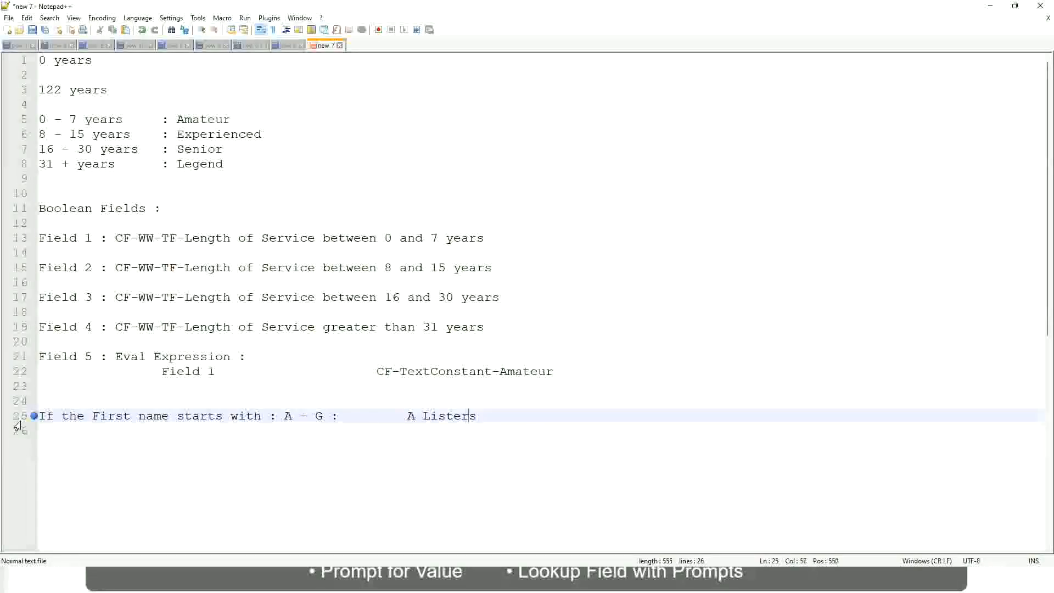
- Enclose the A Listers result on line 25 in double quotation marks
{"action": "key", "text": "Left"}
{"action": "key", "text": "Left"}
{"action": "key", "text": "Left"}
{"action": "type", "text": "\"\""}
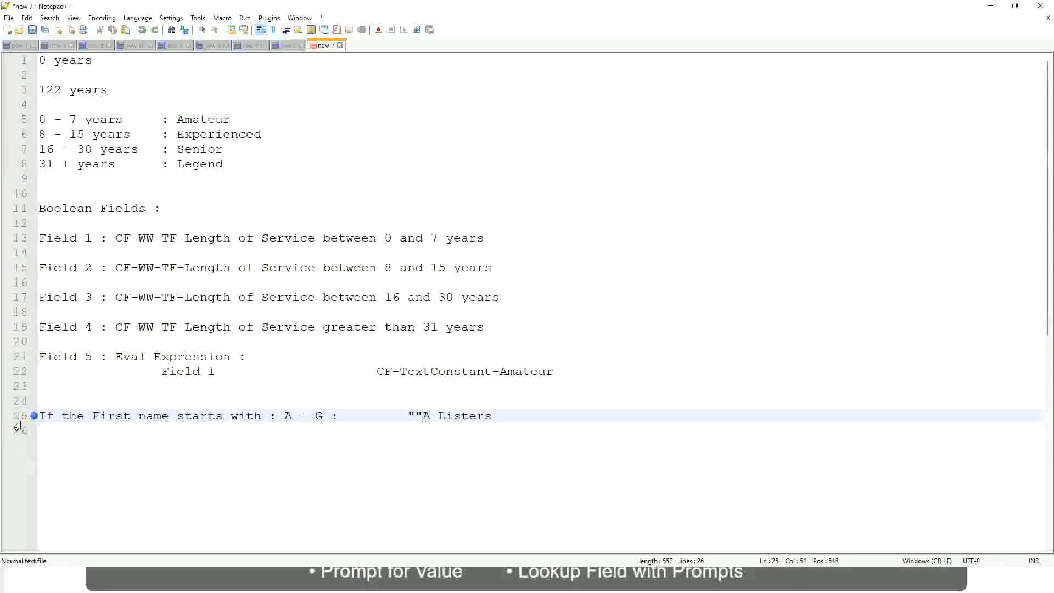
{"action": "key", "text": "Left"}
{"action": "key", "text": "Left"}
{"action": "key", "text": "BackSpace"}
{"action": "key", "text": "Right"}
{"action": "key", "text": "Right"}
{"action": "key", "text": "Right"}
{"action": "key", "text": "Right"}
{"action": "key", "text": "Right"}
{"action": "key", "text": "Right"}
{"action": "key", "text": "Right"}
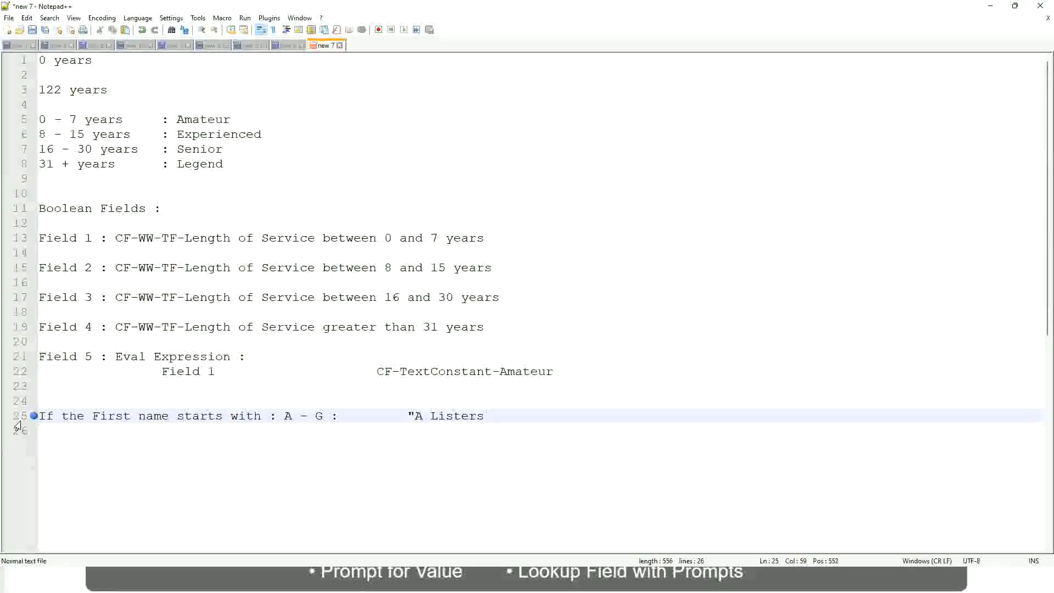
{"action": "key", "text": "End"}
{"action": "key", "text": "Return"}
{"action": "type", "text": "\""}
{"action": "key", "text": "BackSpace"}
{"action": "key", "text": "BackSpace"}
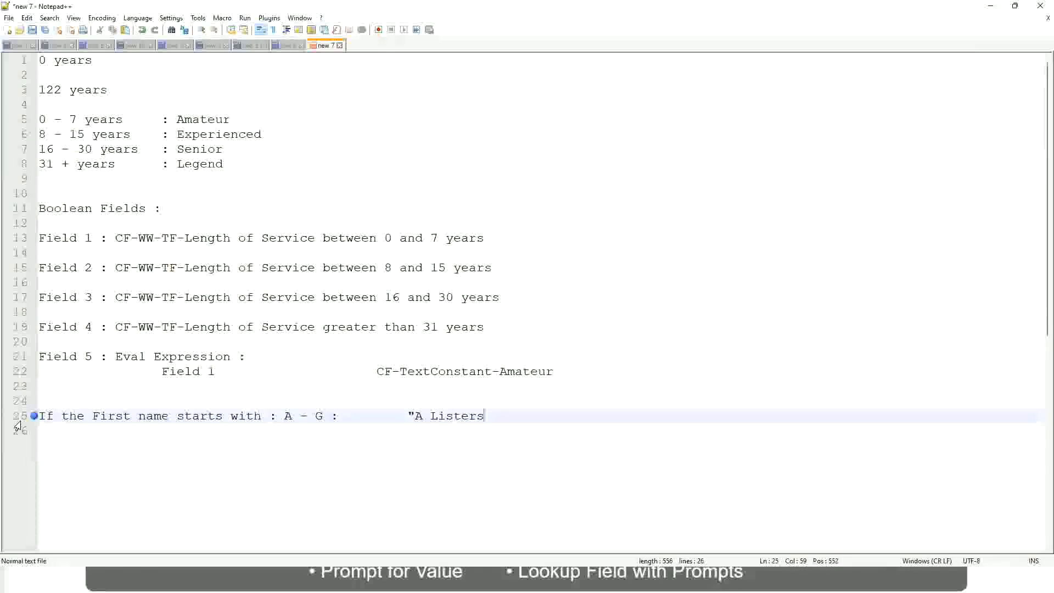
{"action": "type", "text": "\"\""}
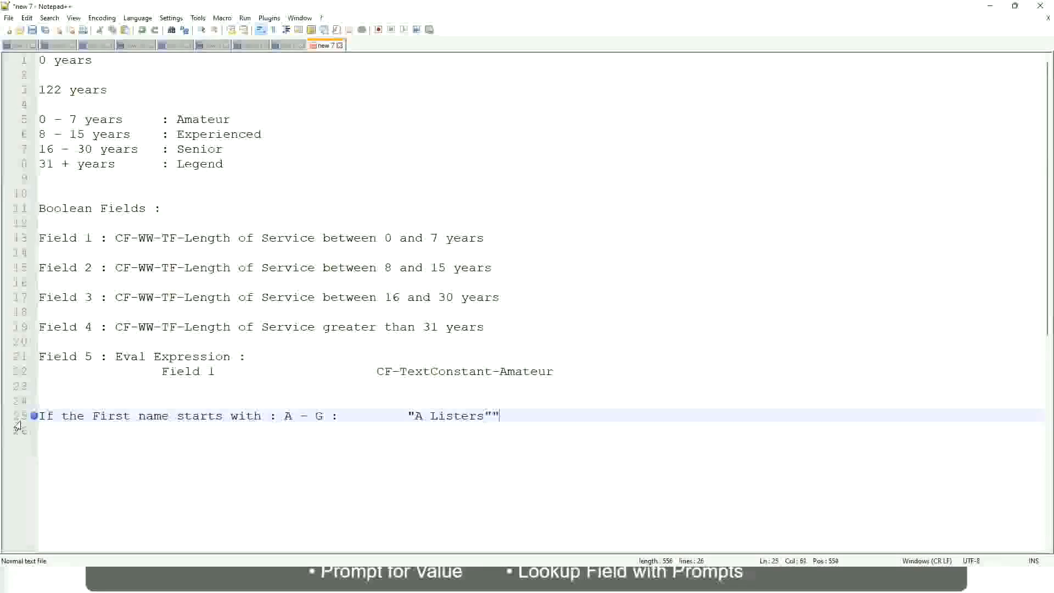
{"action": "key", "text": "BackSpace"}
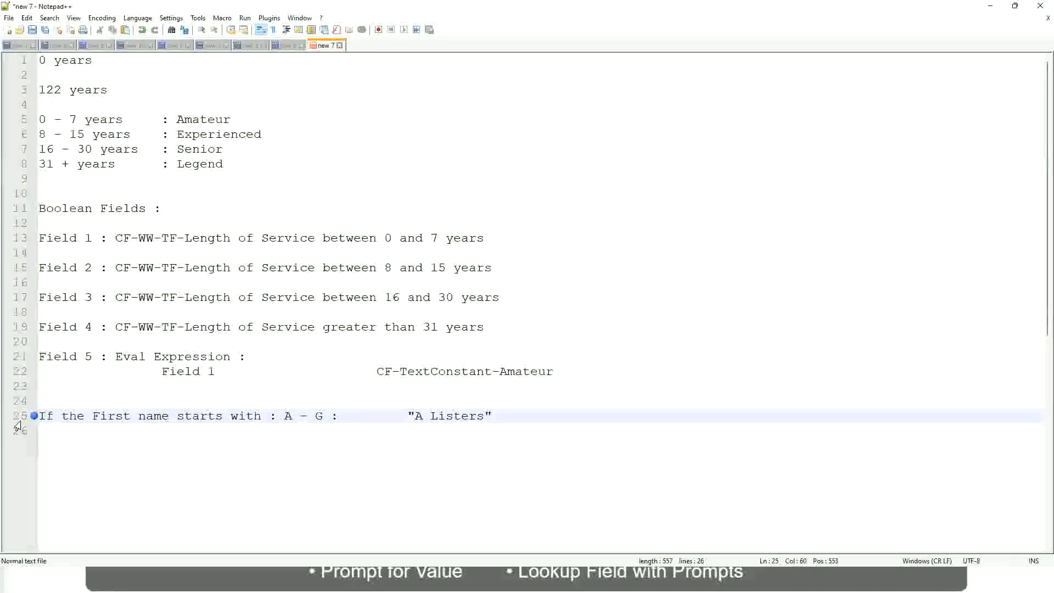
- Add a rule line for H - P with the result "His Majesty", aligned under the A - G rule
{"action": "key", "text": "Return"}
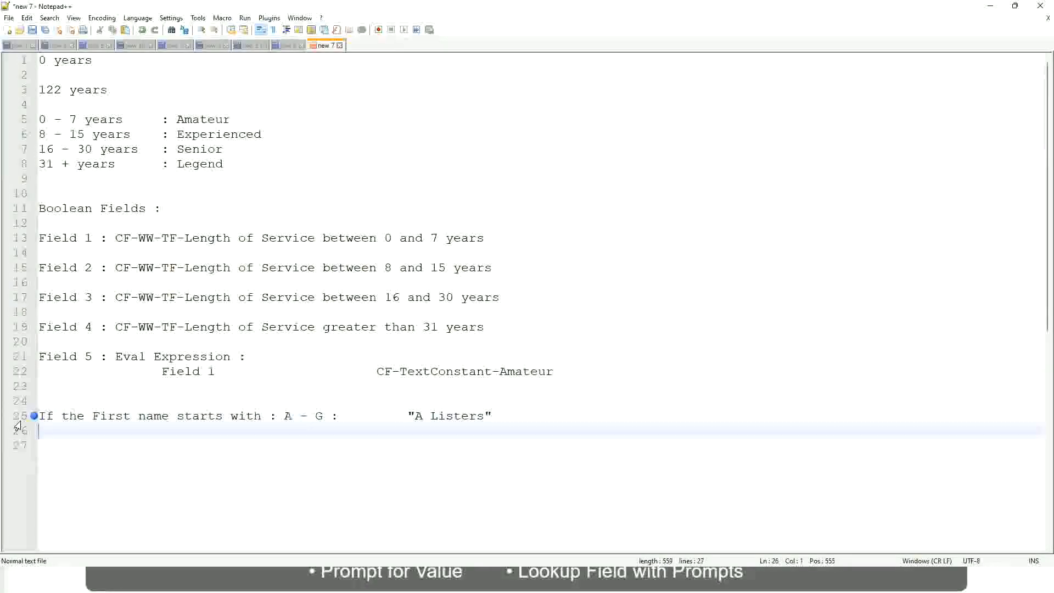
{"action": "type", "text": "H -"}
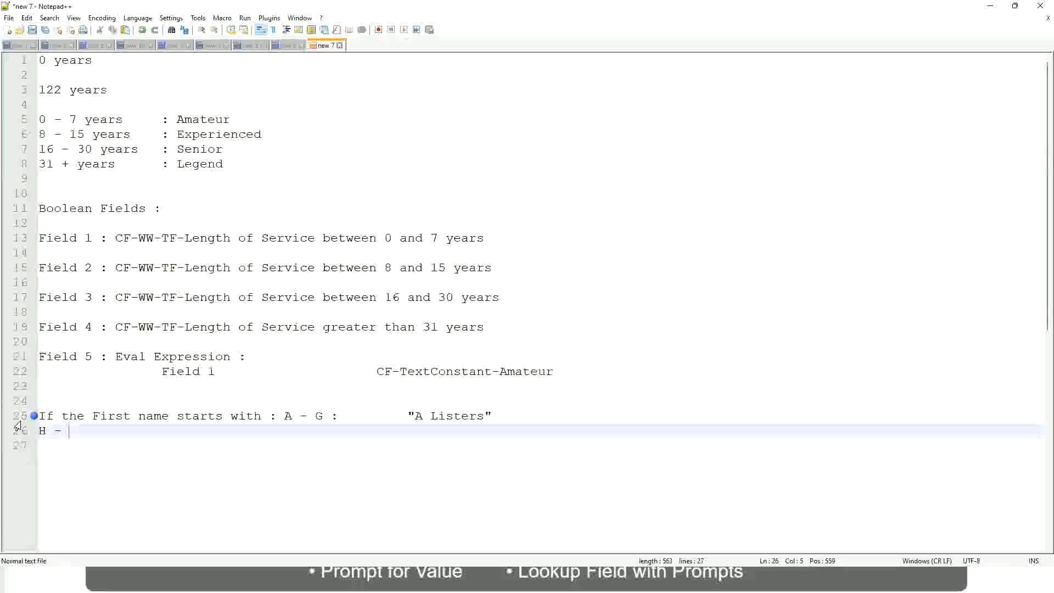
{"action": "type", "text": "P"}
{"action": "key", "text": "Tab"}
{"action": "key", "text": "Tab"}
{"action": "key", "text": "Tab"}
{"action": "key", "text": "Tab"}
{"action": "key", "text": "Tab"}
{"action": "key", "text": "Tab"}
{"action": "key", "text": "Tab"}
{"action": "key", "text": "Tab"}
{"action": "key", "text": "Tab"}
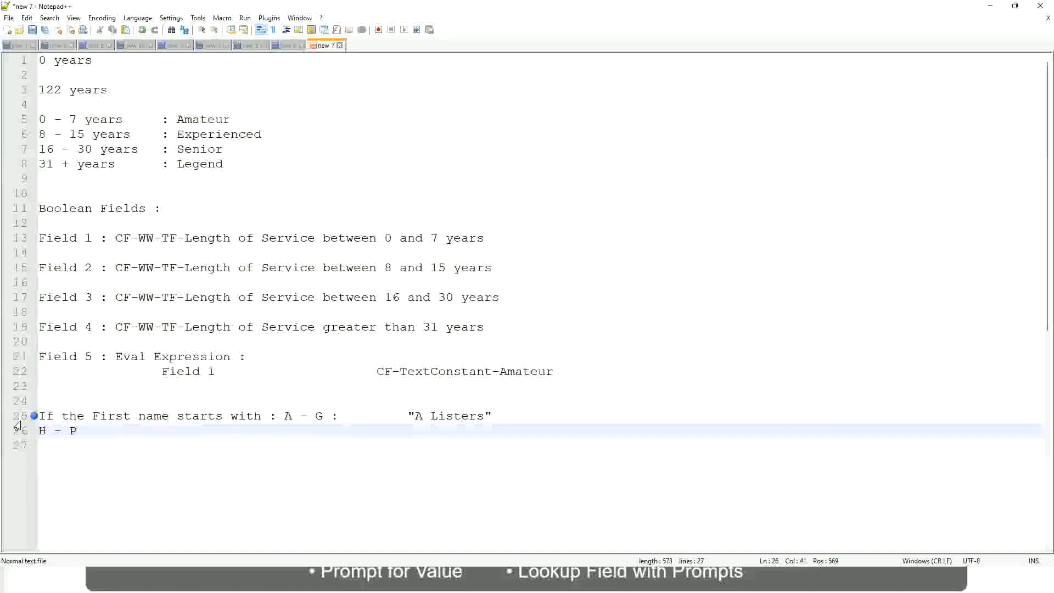
{"action": "type", "text": ":"}
{"action": "key", "text": "Tab"}
{"action": "key", "text": "Tab"}
{"action": "type", "text": "\"His Maje"}
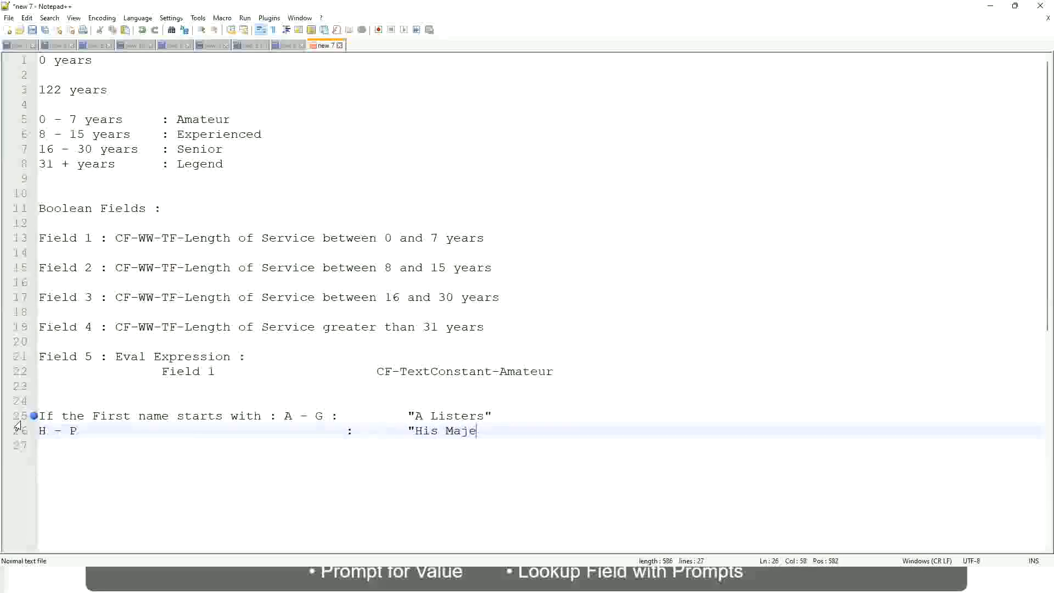
{"action": "type", "text": "sty\"\""}
{"action": "key", "text": "BackSpace"}
{"action": "key", "text": "Return"}
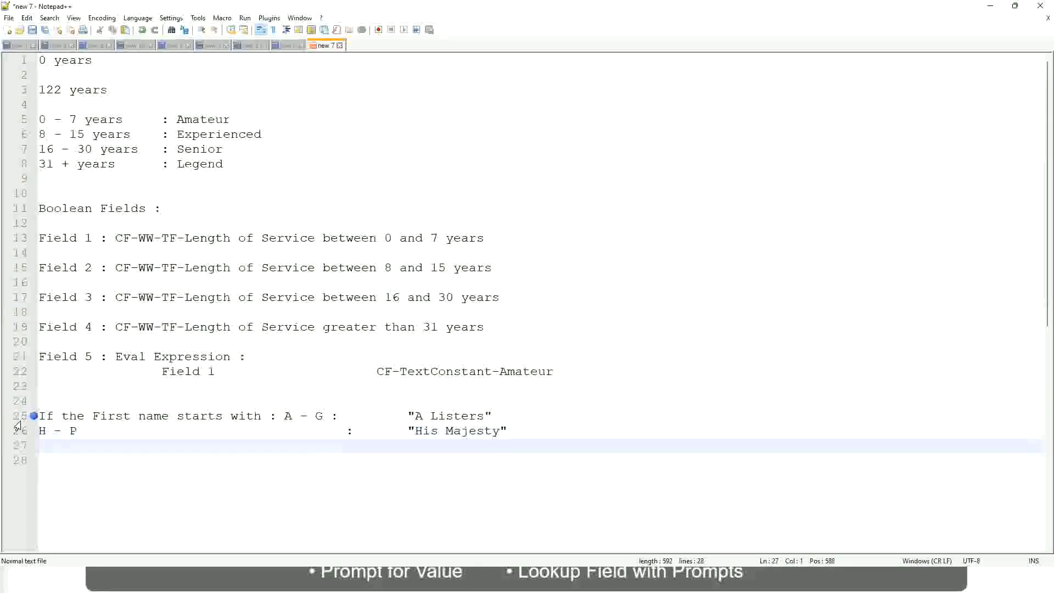
- Add a rule line for L - Z with the result "Lords", aligned under the H - P rule
{"action": "type", "text": "L - Z"}
{"action": "key", "text": "Tab"}
{"action": "key", "text": "Tab"}
{"action": "key", "text": "Tab"}
{"action": "key", "text": "Tab"}
{"action": "key", "text": "Tab"}
{"action": "key", "text": "Tab"}
{"action": "key", "text": "Tab"}
{"action": "type", "text": ":"}
{"action": "key", "text": "Tab"}
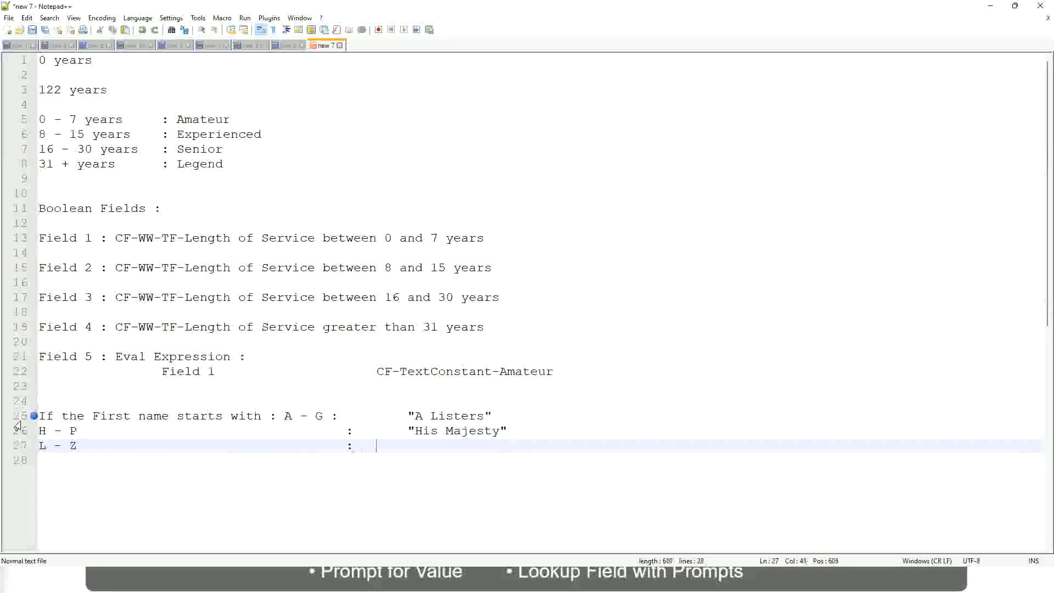
{"action": "key", "text": "Tab"}
{"action": "type", "text": "\"Lords"}
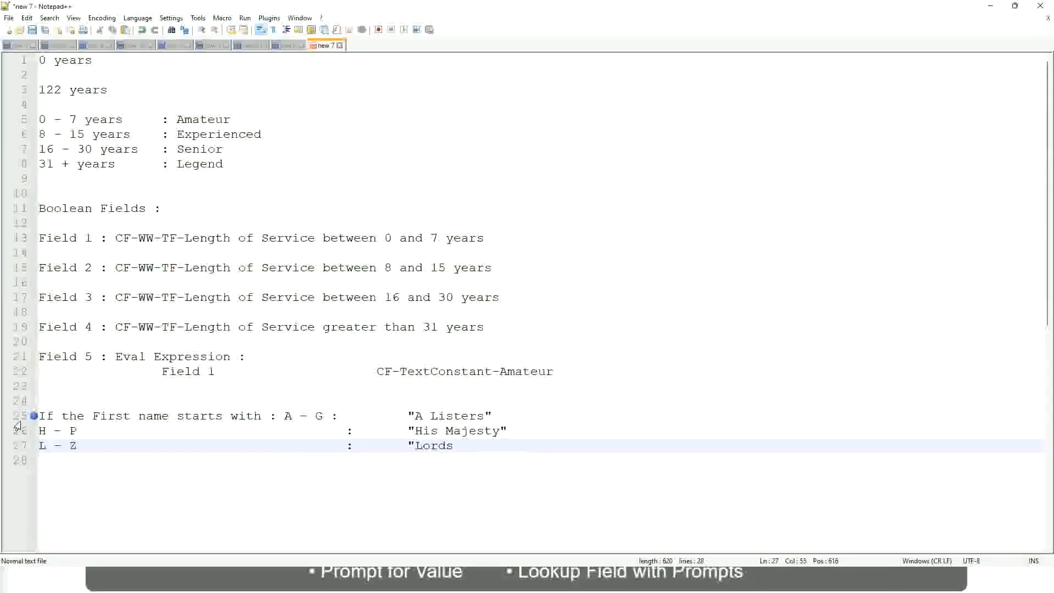
{"action": "type", "text": "\"\""}
{"action": "key", "text": "BackSpace"}
{"action": "left_click", "coordinate": [471, 449]}
{"action": "left_click_drag", "start_coordinate": [458, 446], "coordinate": [494, 416]}
{"action": "left_click", "coordinate": [453, 416]}
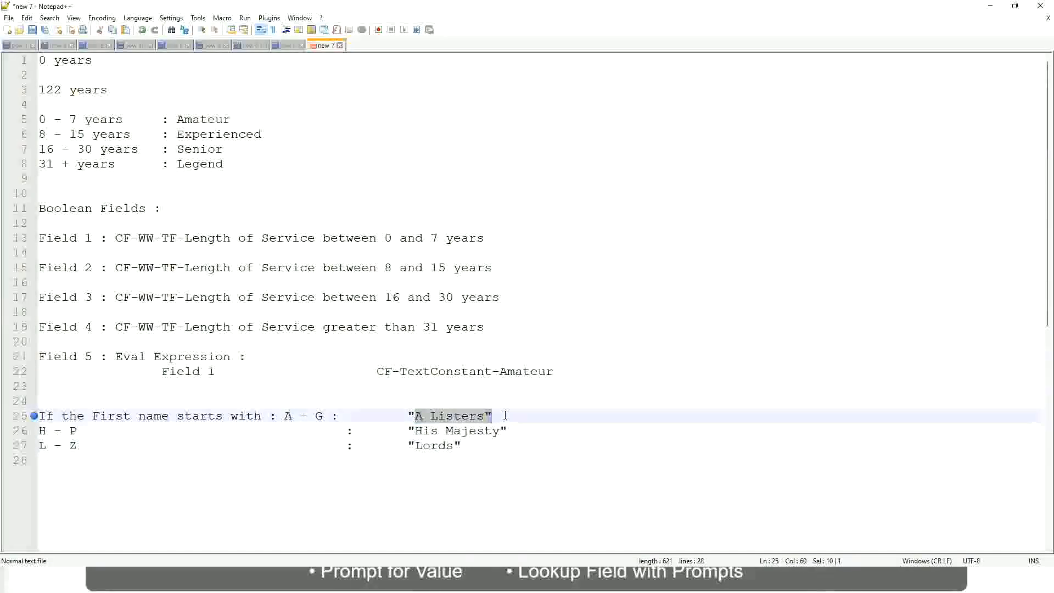
{"action": "left_click", "coordinate": [476, 432]}
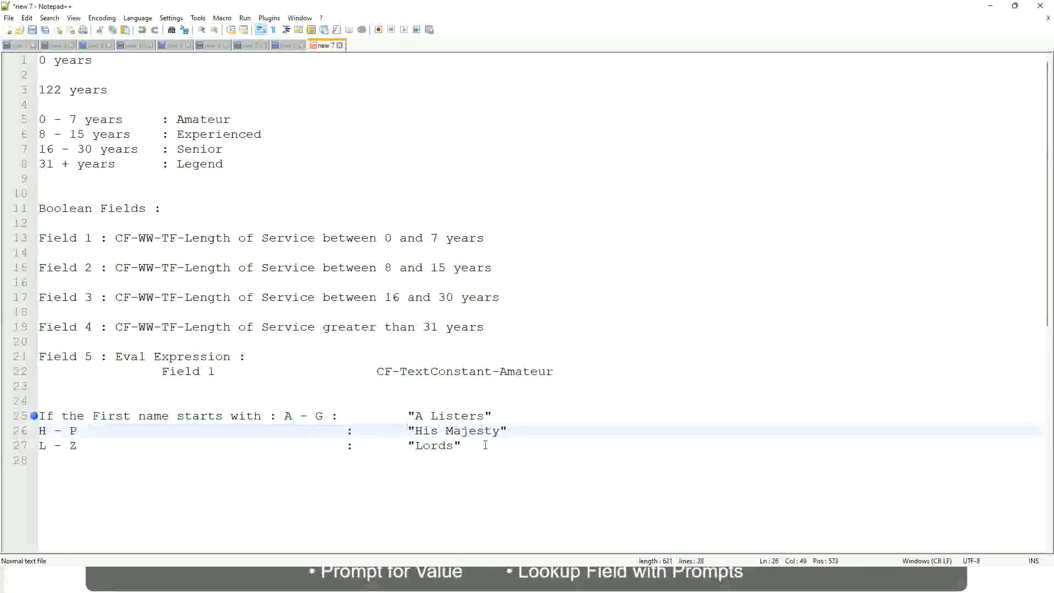
- Replace the three first-name rule lines with a single line starting with "If"
{"action": "left_click_drag", "start_coordinate": [482, 445], "coordinate": [36, 416]}
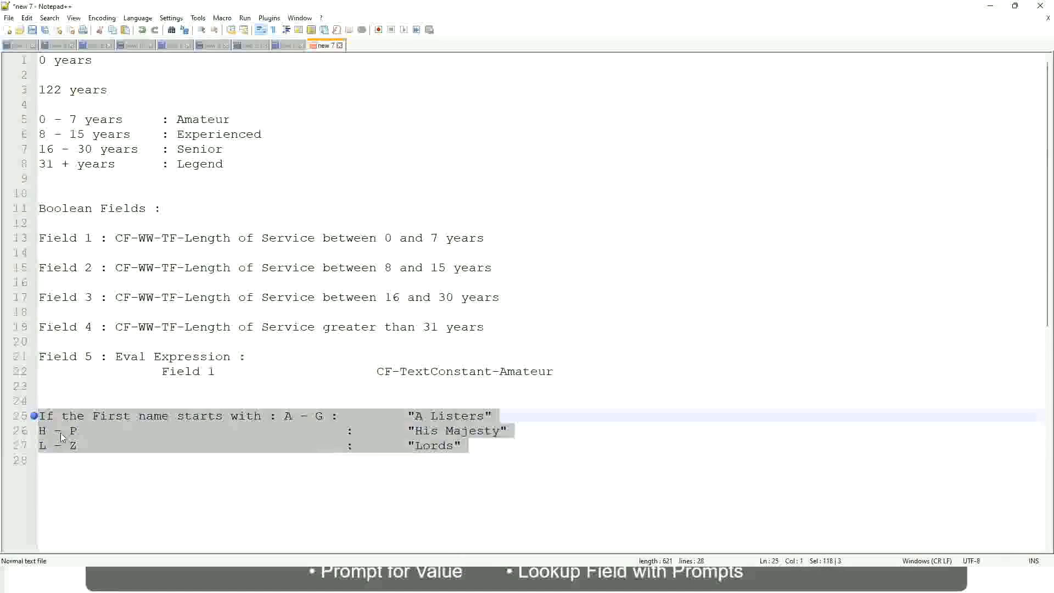
{"action": "type", "text": "If "}
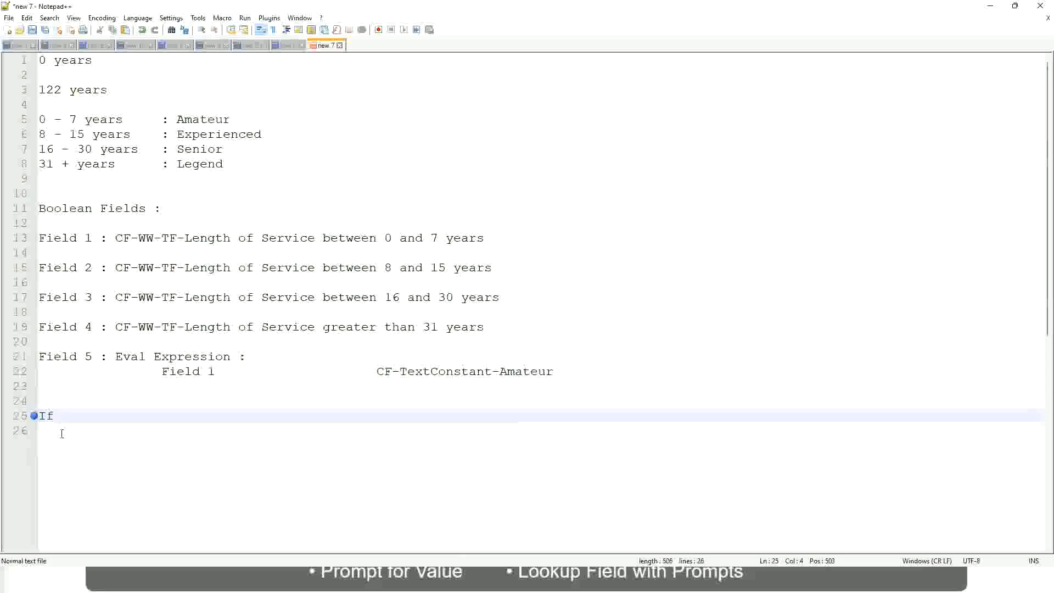
{"action": "type", "text": "Prior Ex"}
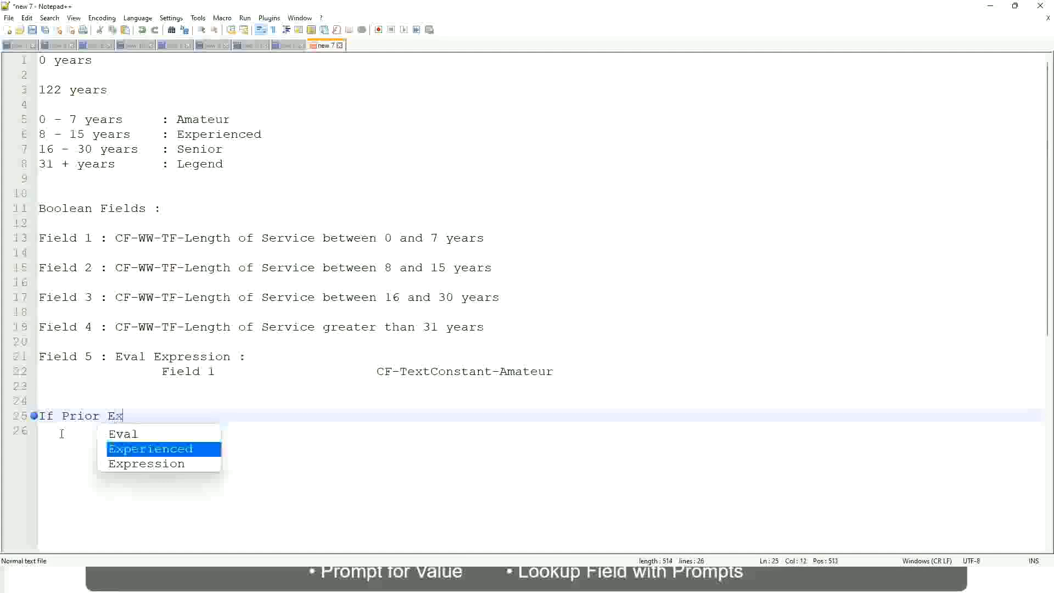
{"action": "type", "text": "perience"}
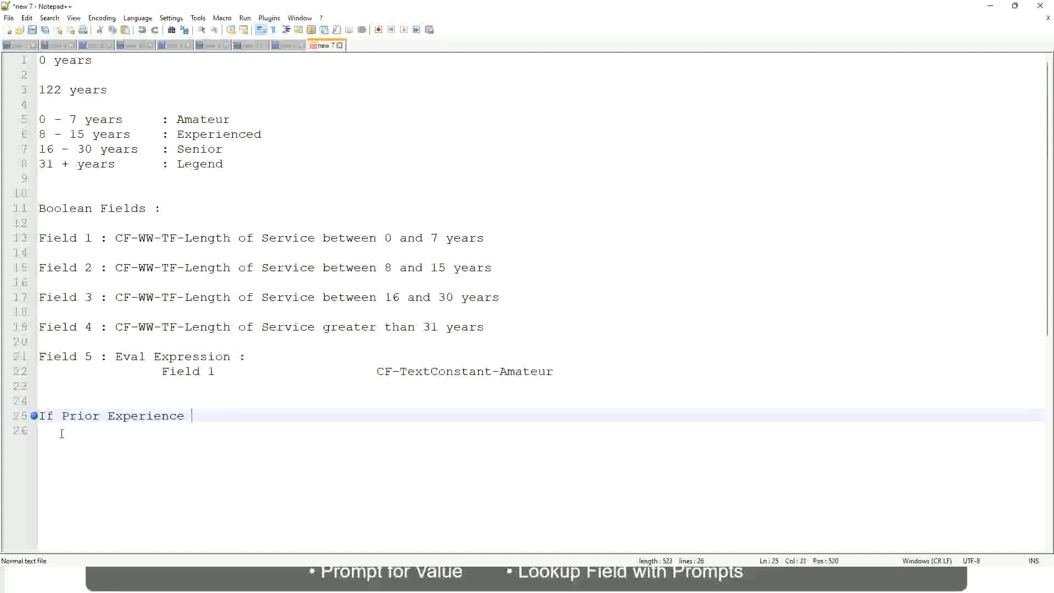
{"action": "key", "text": "BackSpace"}
{"action": "key", "text": "BackSpace"}
{"action": "key", "text": "BackSpace"}
{"action": "key", "text": "BackSpace"}
{"action": "key", "text": "BackSpace"}
{"action": "key", "text": "BackSpace"}
{"action": "key", "text": "BackSpace"}
{"action": "key", "text": "BackSpace"}
{"action": "key", "text": "BackSpace"}
{"action": "key", "text": "BackSpace"}
{"action": "key", "text": "BackSpace"}
{"action": "key", "text": "BackSpace"}
{"action": "key", "text": "BackSpace"}
{"action": "key", "text": "BackSpace"}
{"action": "key", "text": "BackSpace"}
{"action": "key", "text": "BackSpace"}
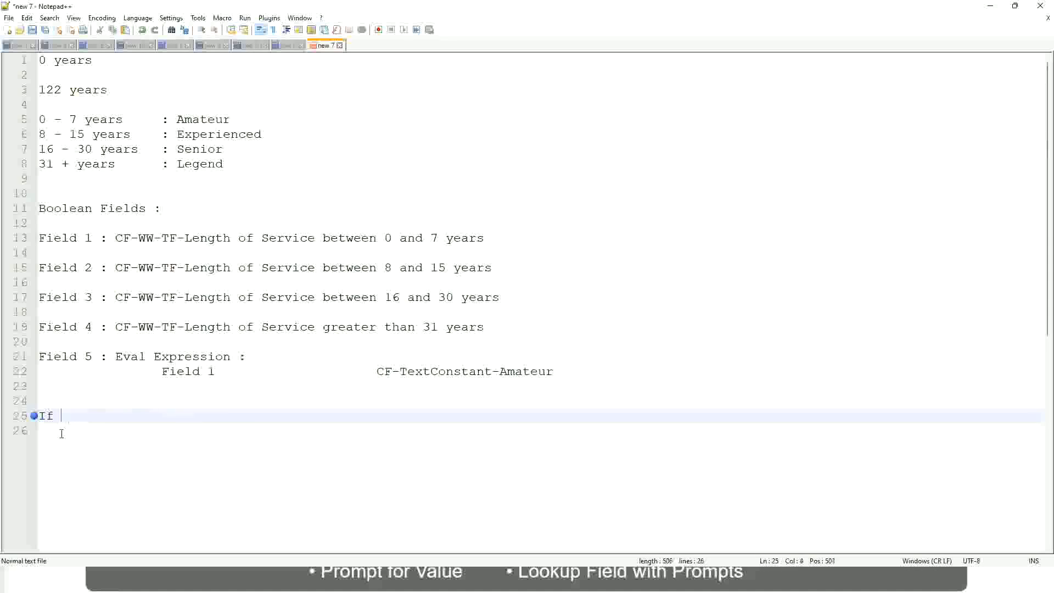
{"action": "type", "text": "Job Prof"}
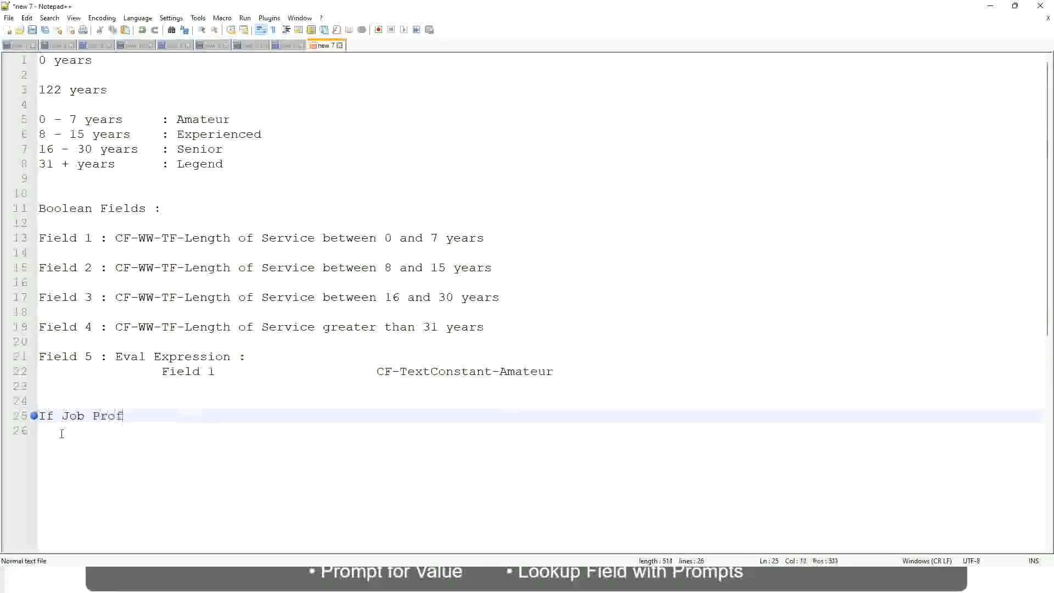
{"action": "type", "text": "ile is : Manager"}
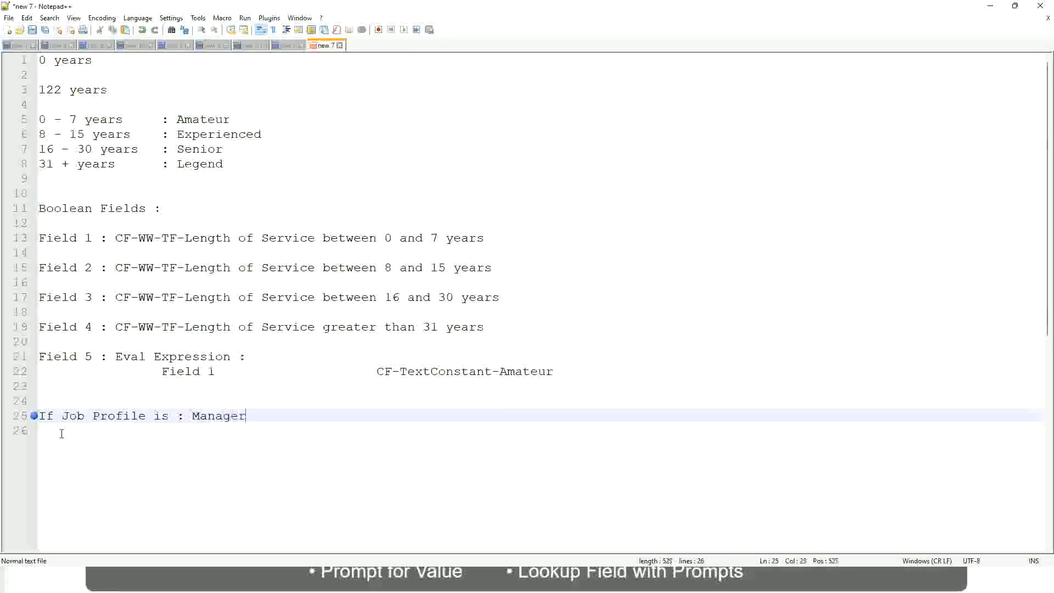
{"action": "key", "text": "BackSpace"}
{"action": "key", "text": "BackSpace"}
{"action": "key", "text": "BackSpace"}
{"action": "key", "text": "BackSpace"}
{"action": "key", "text": "BackSpace"}
{"action": "key", "text": "BackSpace"}
{"action": "key", "text": "BackSpace"}
{"action": "key", "text": "BackSpace"}
{"action": "key", "text": "BackSpace"}
{"action": "key", "text": "BackSpace"}
{"action": "key", "text": "BackSpace"}
{"action": "key", "text": "BackSpace"}
{"action": "key", "text": "BackSpace"}
{"action": "key", "text": "BackSpace"}
{"action": "key", "text": "BackSpace"}
{"action": "key", "text": "BackSpace"}
{"action": "key", "text": "BackSpace"}
{"action": "key", "text": "BackSpace"}
{"action": "key", "text": "BackSpace"}
{"action": "key", "text": "BackSpace"}
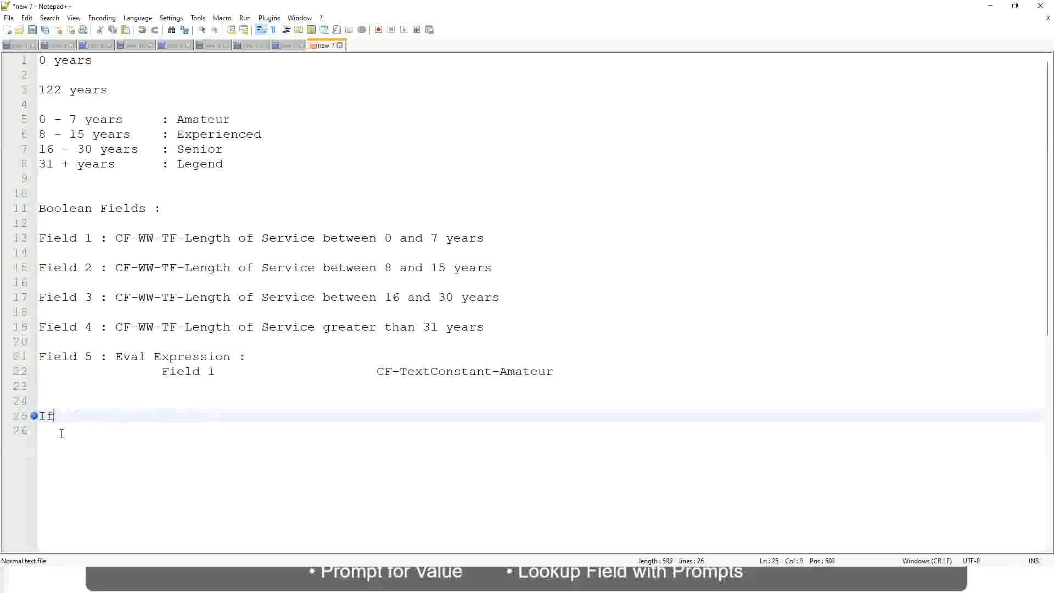
- Write the condition "Management Level is Manager or Above" after "If" on line 25, followed by a wide tabbed gap
{"action": "type", "text": "Management "}
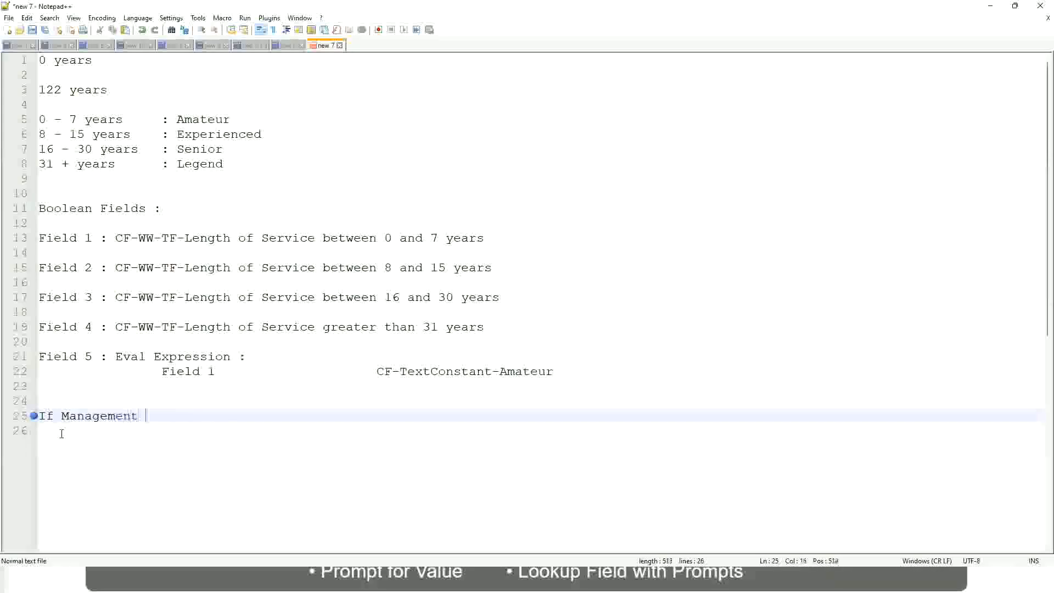
{"action": "type", "text": "Level is Manager or A"}
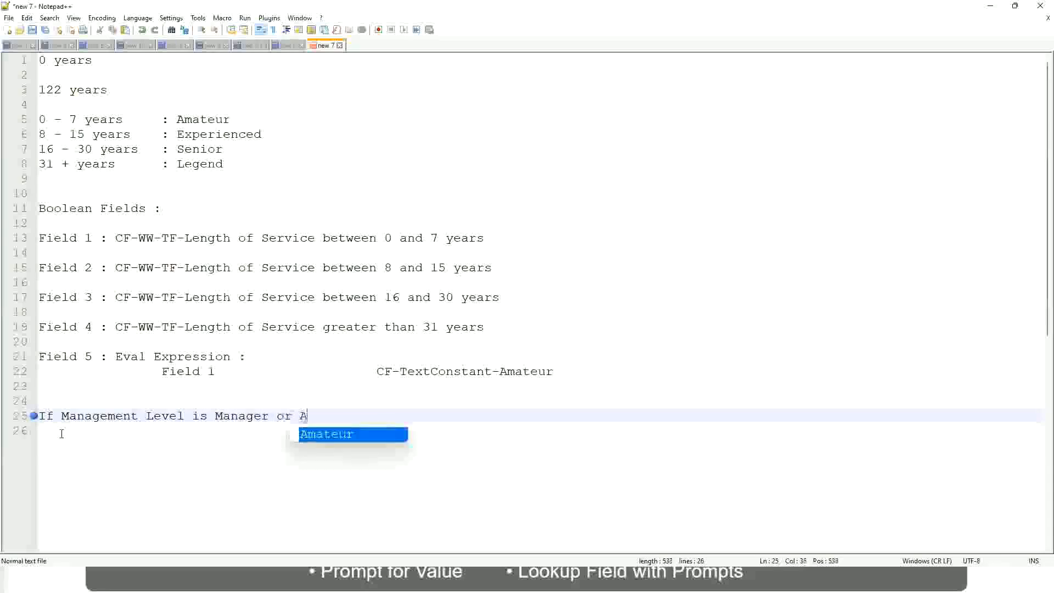
{"action": "type", "text": "bove"}
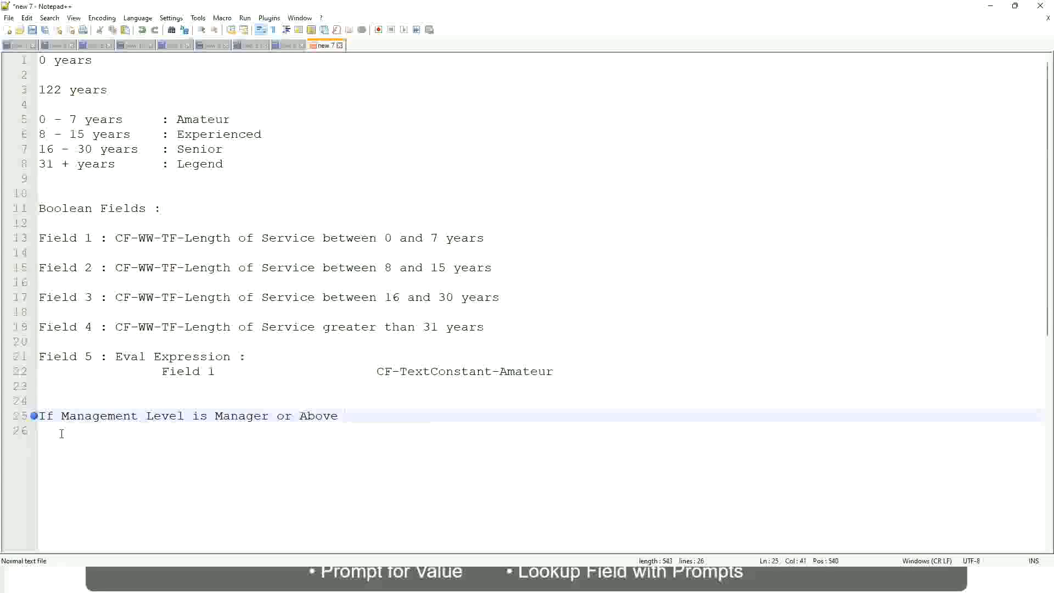
{"action": "key", "text": "Tab"}
{"action": "key", "text": "Tab"}
{"action": "key", "text": "Tab"}
{"action": "key", "text": "Tab"}
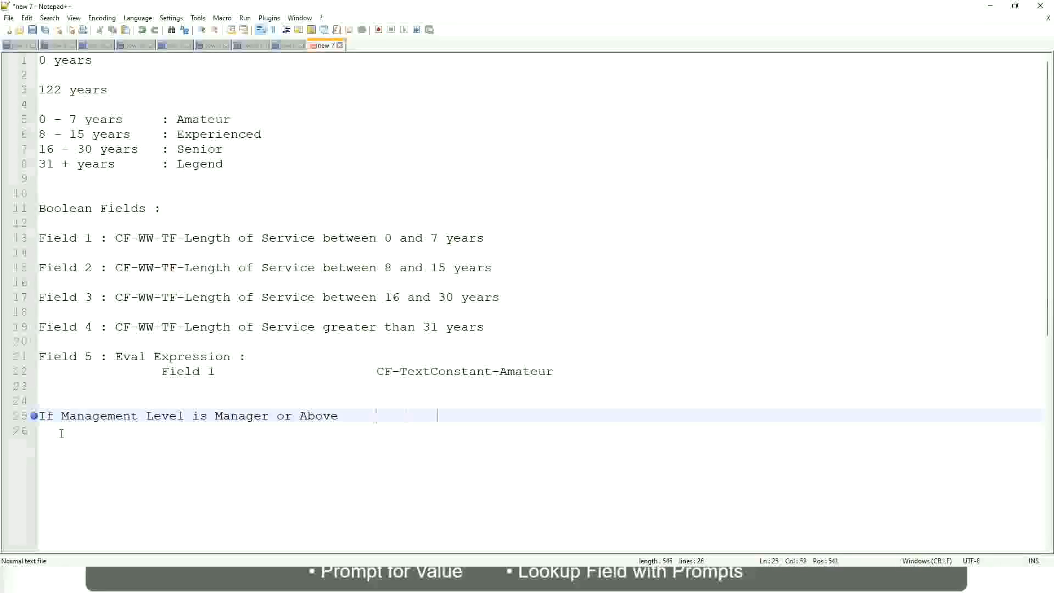
{"action": "key", "text": "Tab"}
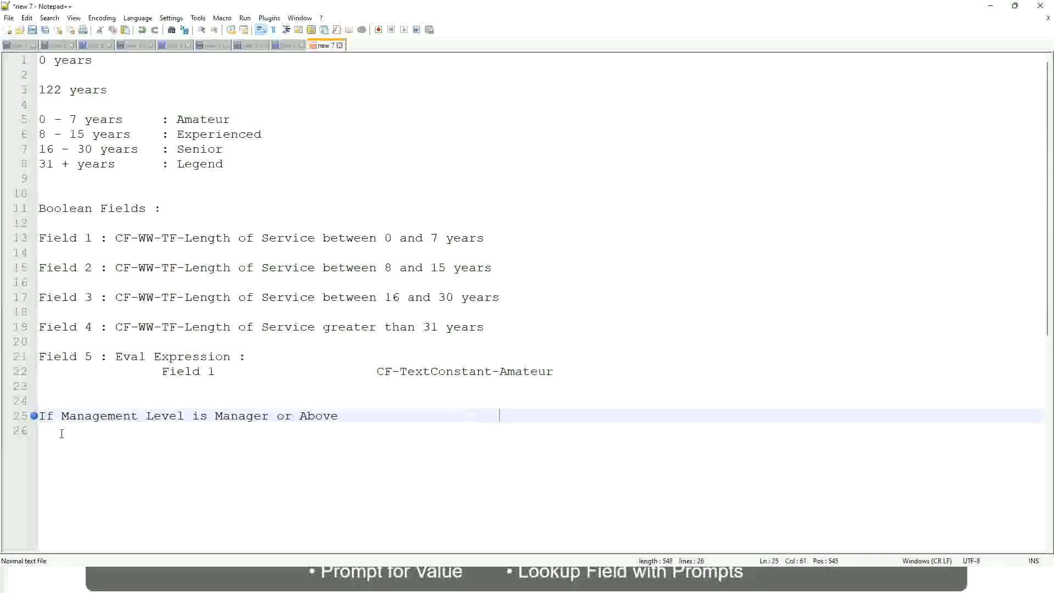
- Write the result "Proposed Allowance Plan : Car Allowance" after the Manager condition on line 25
{"action": "type", "text": "Proposed"}
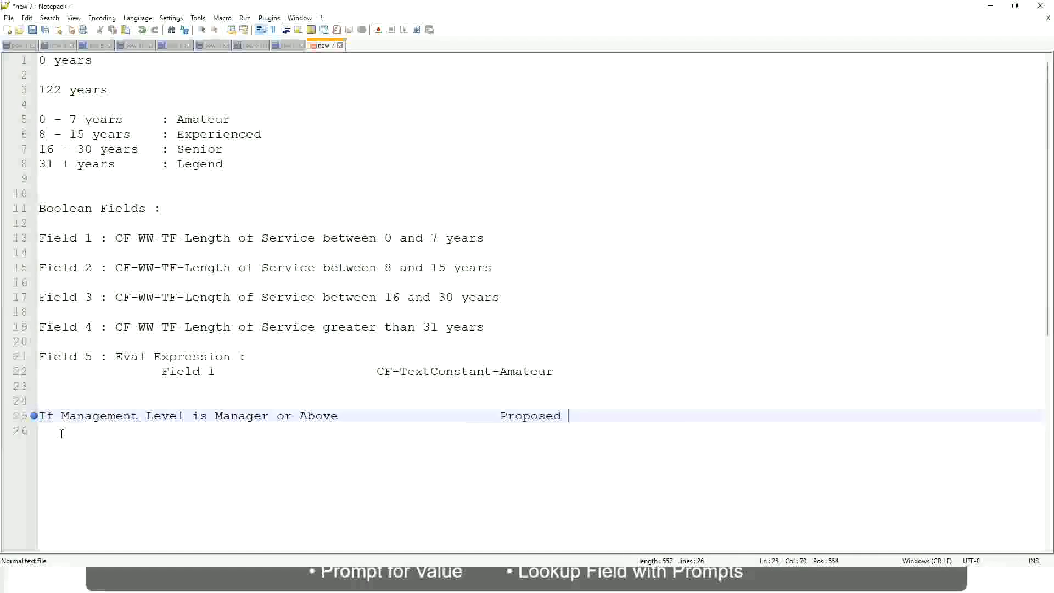
{"action": "type", "text": "Allowance Plan"}
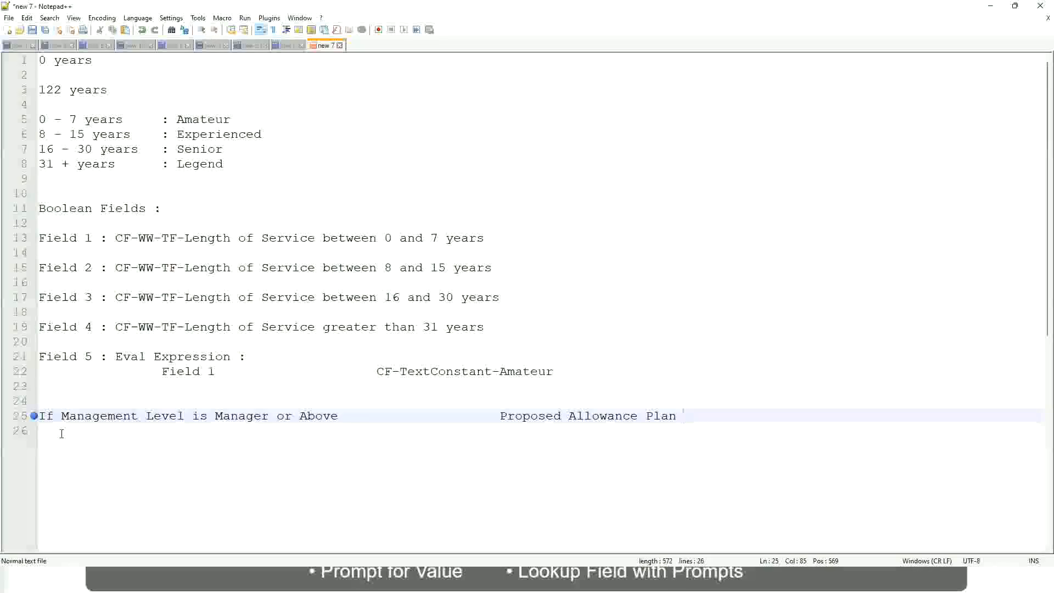
{"action": "type", "text": ": "}
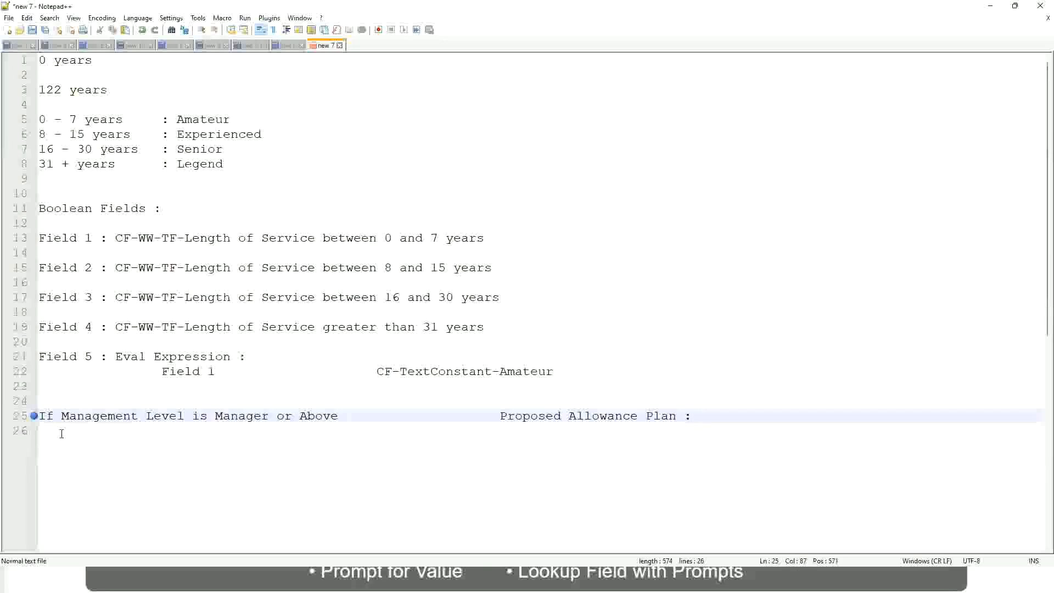
{"action": "type", "text": "Car Allowanc"}
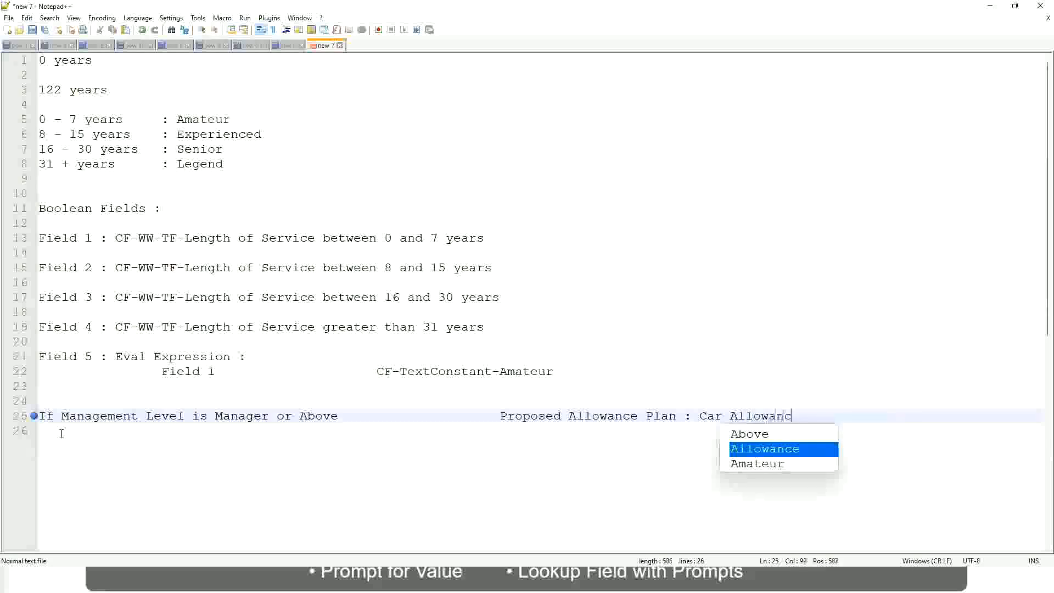
{"action": "key", "text": "Return"}
{"action": "key", "text": "Return"}
- Start a second rule on line 26 with the text "If Management Level is"
{"action": "type", "text": "I"}
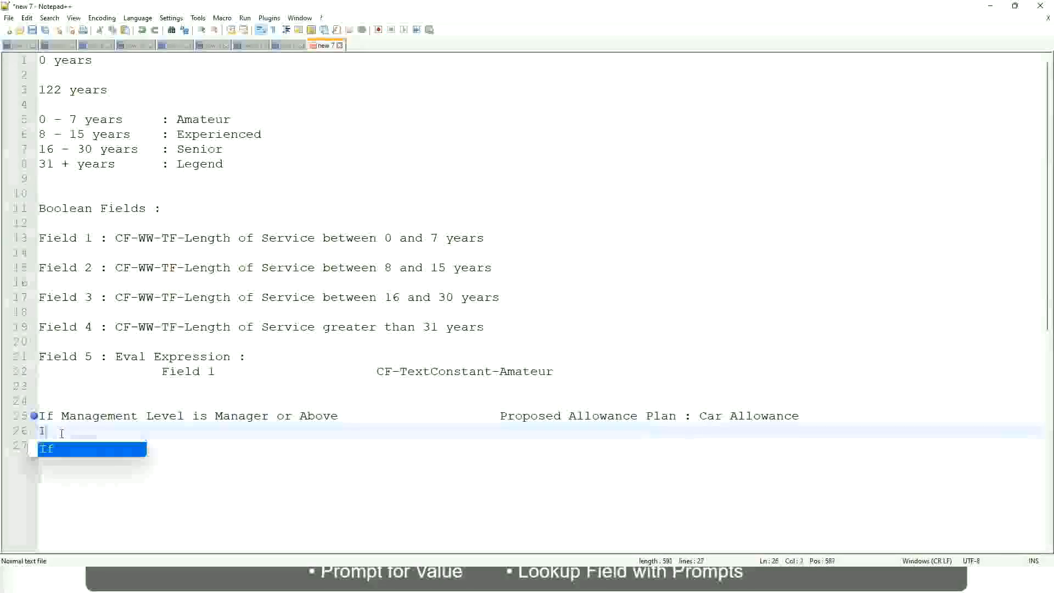
{"action": "type", "text": "f Management L"}
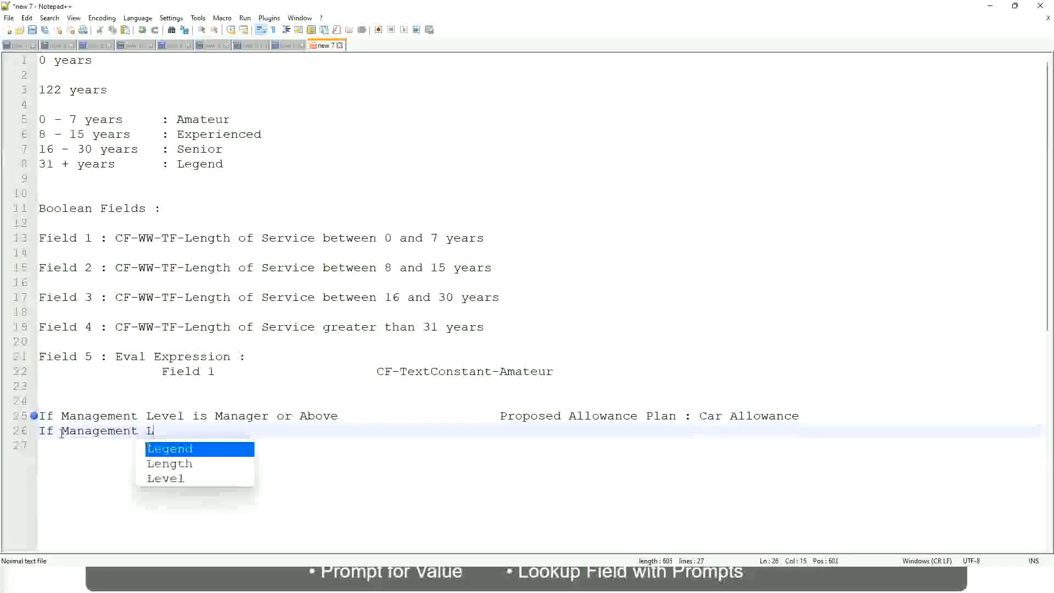
{"action": "type", "text": "evel is"}
- Remove "or Above" from the condition on line 25 so that it covers only Manager
{"action": "key", "text": "Up"}
{"action": "key", "text": "Right"}
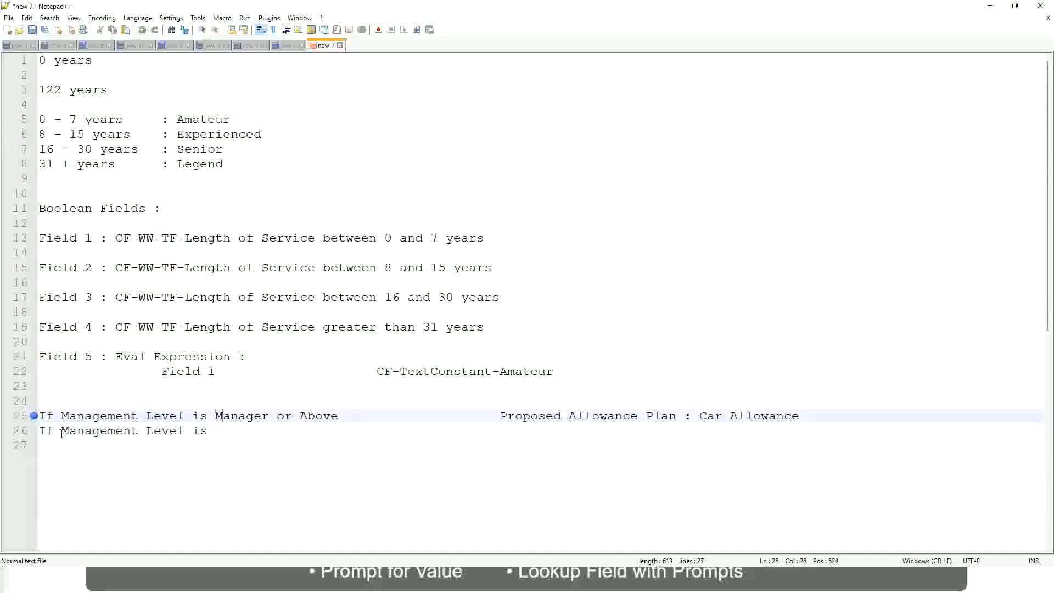
{"action": "key", "text": "Right"}
{"action": "key", "text": "Right"}
{"action": "key", "text": "Right"}
{"action": "key", "text": "Right"}
{"action": "key", "text": "Right"}
{"action": "key", "text": "Right"}
{"action": "key", "text": "shift+Right"}
{"action": "key", "text": "shift+Right"}
{"action": "key", "text": "shift+Right"}
{"action": "key", "text": "shift+Right"}
{"action": "key", "text": "shift+Right"}
{"action": "key", "text": "shift+Right"}
{"action": "key", "text": "shift+Right"}
{"action": "key", "text": "shift+Right"}
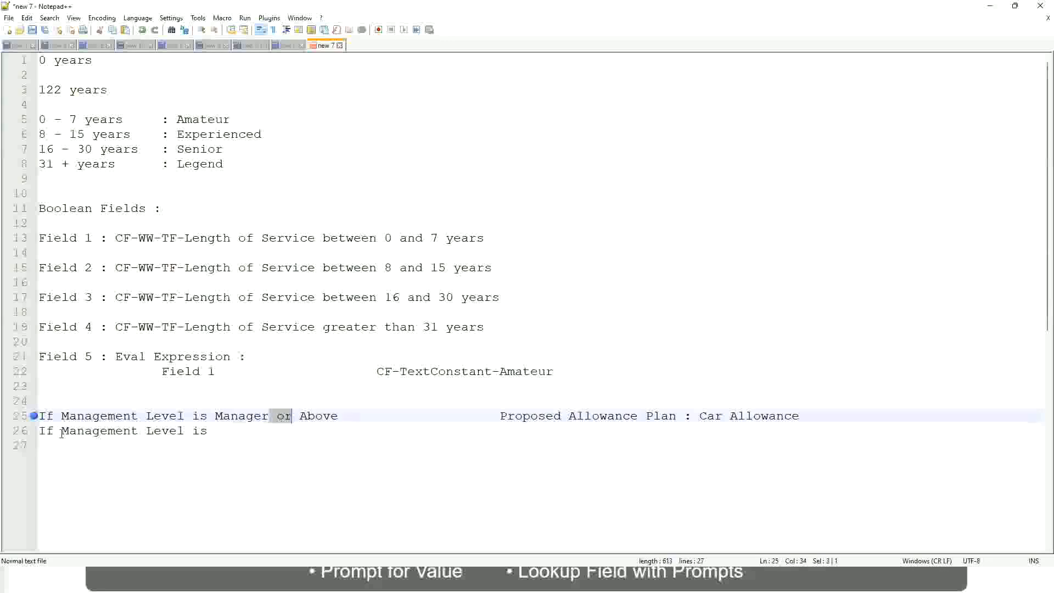
{"action": "key", "text": "shift+Right"}
{"action": "key", "text": "Delete"}
- Complete the rule on line 26 with the level "Director" and the aligned result "Executive Allowance"
{"action": "key", "text": "Down"}
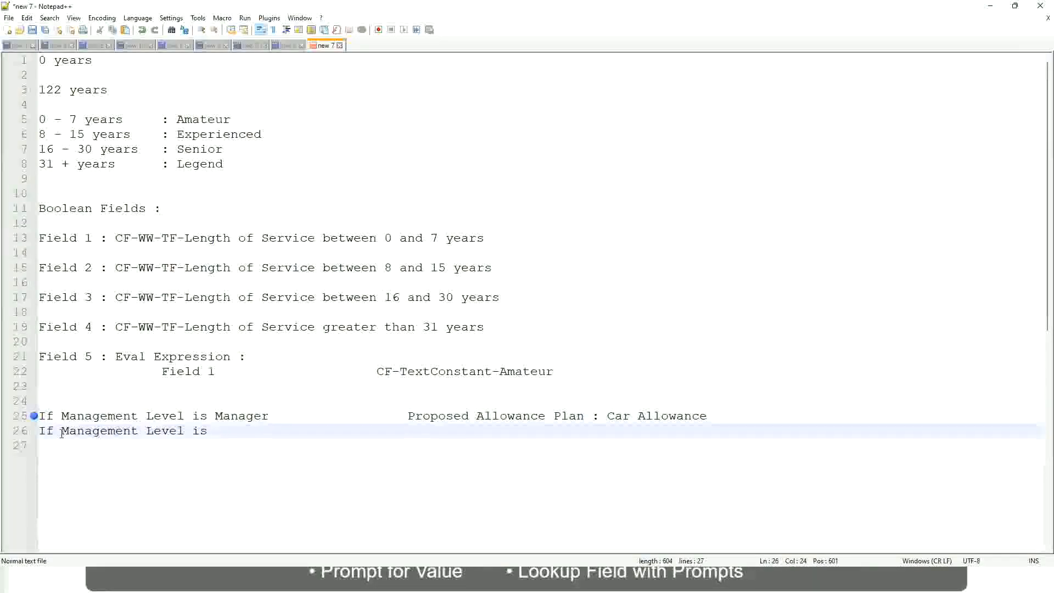
{"action": "type", "text": "Director"}
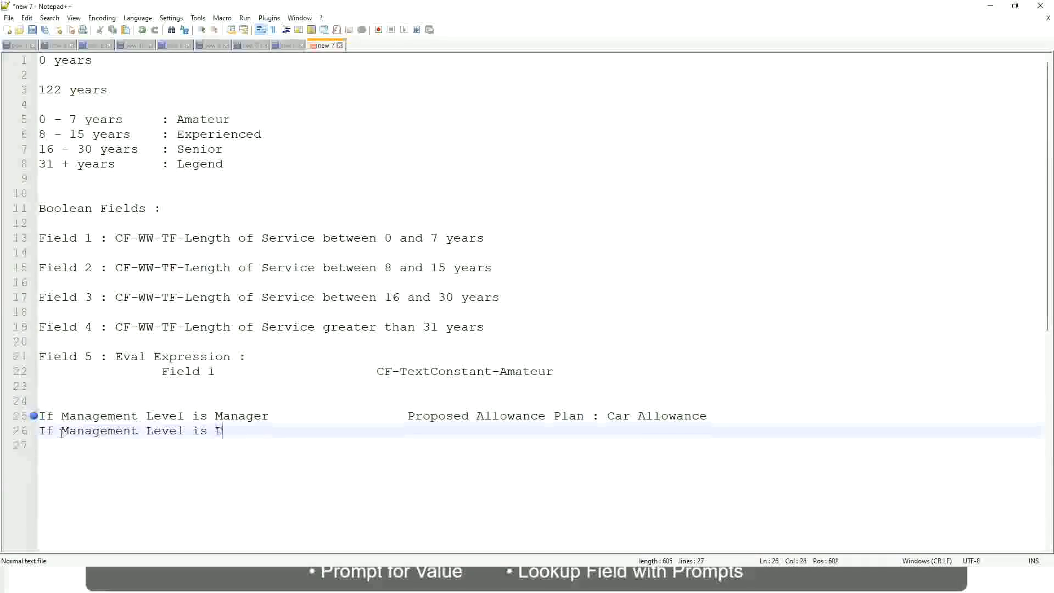
{"action": "key", "text": "Tab"}
{"action": "key", "text": "Tab"}
{"action": "key", "text": "Tab"}
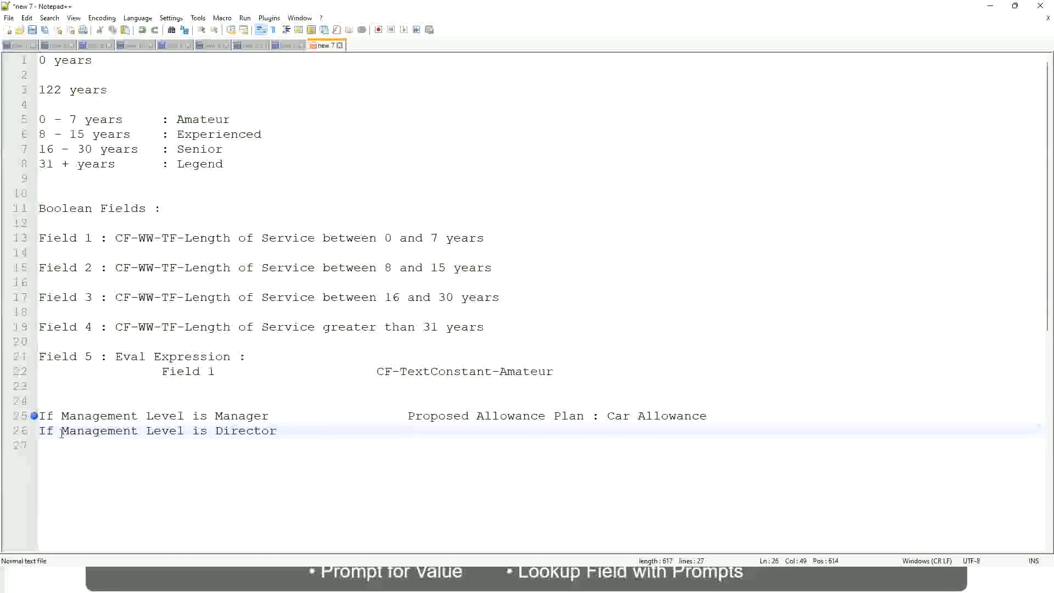
{"action": "type", "text": "Executive Allowance"}
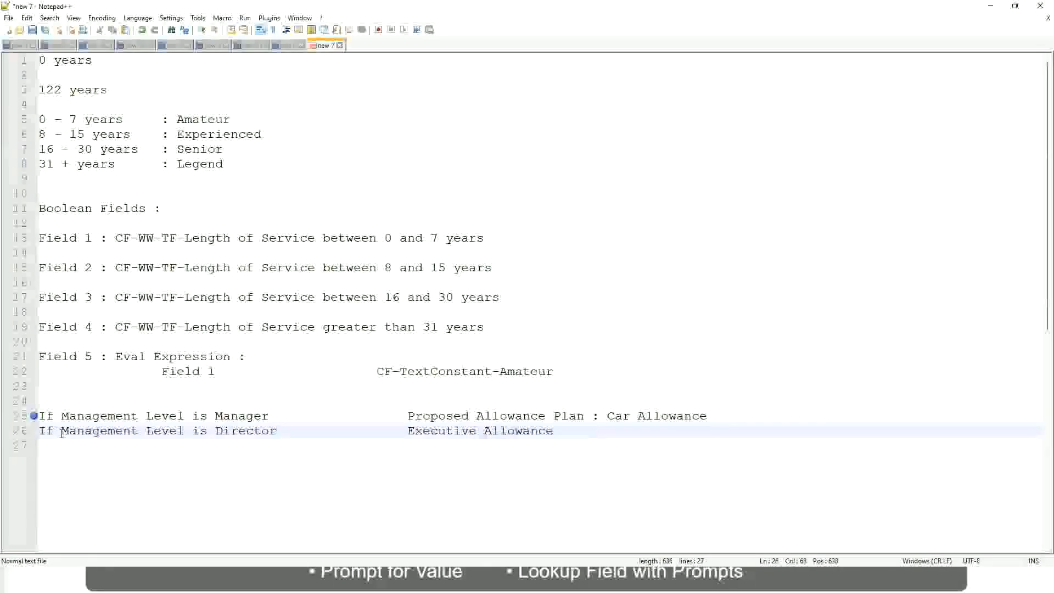
- Add a third rule on line 27, "If Management Level is CEO", with the aligned result "CEO Allowance"
{"action": "key", "text": "Return"}
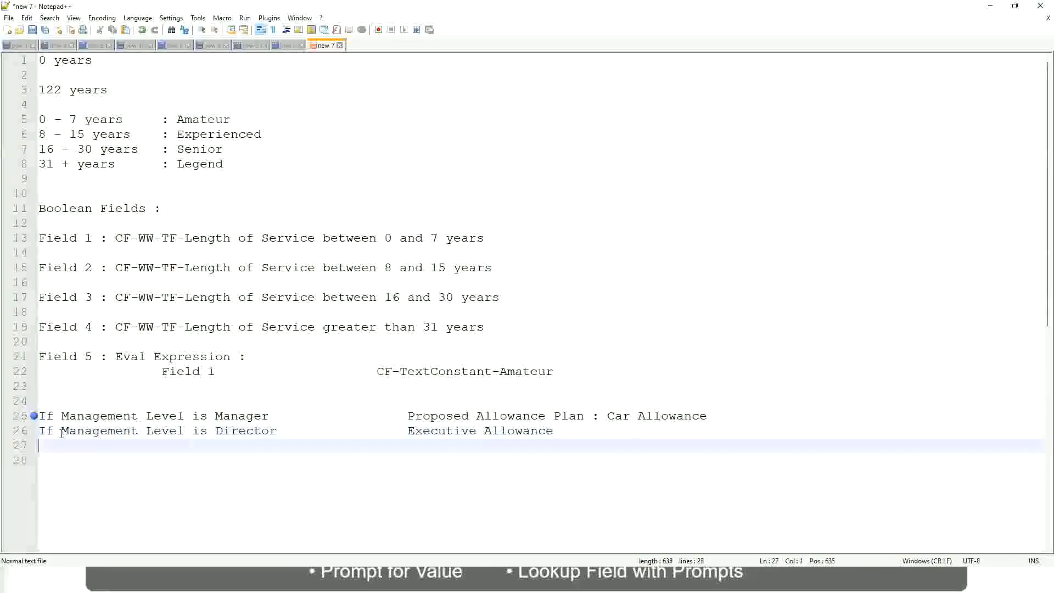
{"action": "type", "text": "If"}
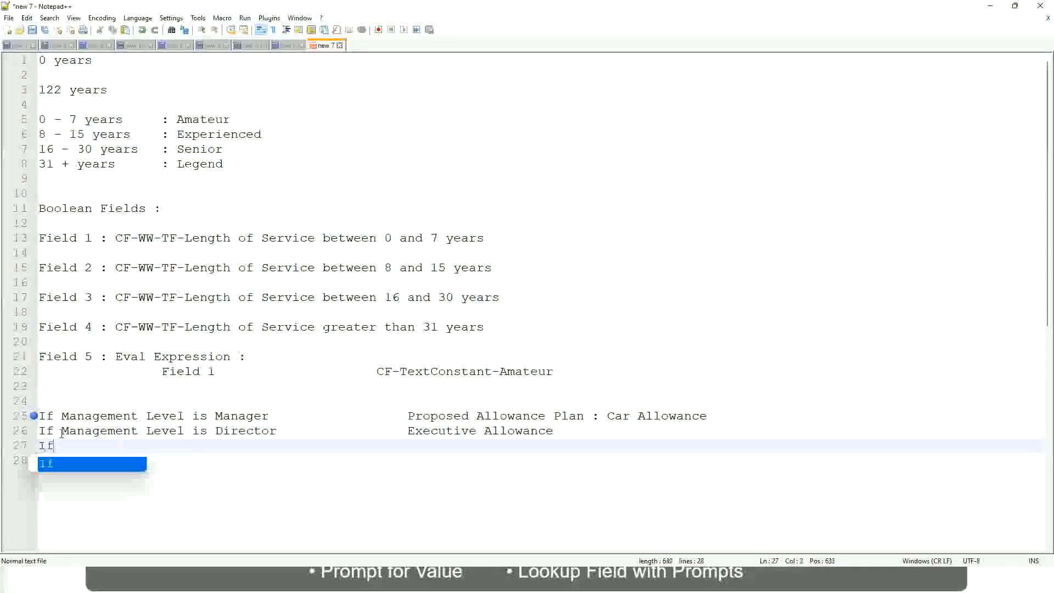
{"action": "type", "text": " Management is"}
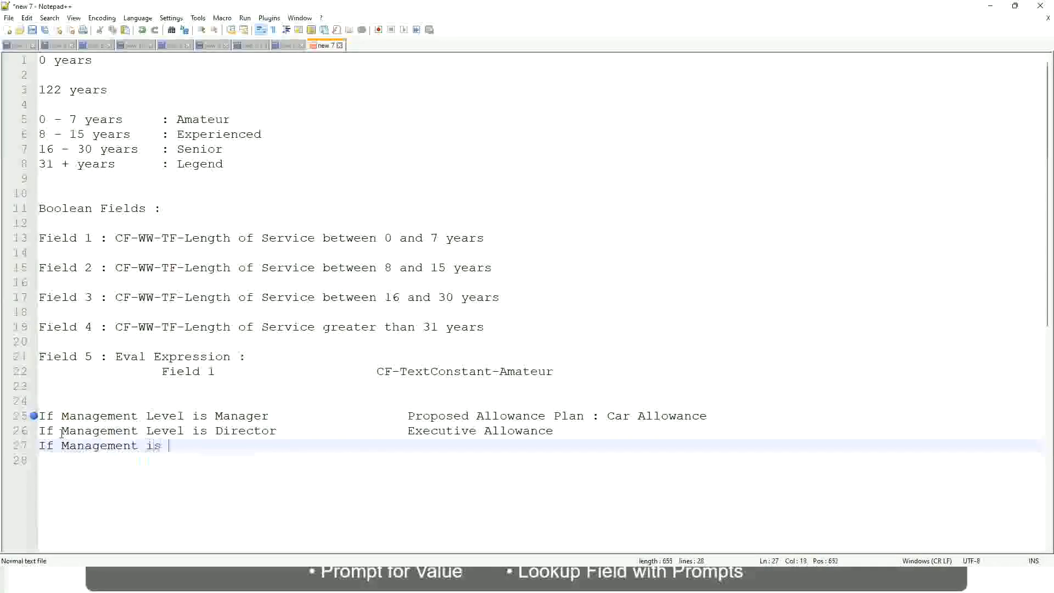
{"action": "key", "text": "BackSpace"}
{"action": "key", "text": "BackSpace"}
{"action": "key", "text": "BackSpace"}
{"action": "type", "text": "le"}
{"action": "key", "text": "BackSpace"}
{"action": "key", "text": "BackSpace"}
{"action": "type", "text": "le"}
{"action": "key", "text": "Down"}
{"action": "key", "text": "Down"}
{"action": "key", "text": "Return"}
{"action": "type", "text": "is CEO"}
{"action": "key", "text": "Tab"}
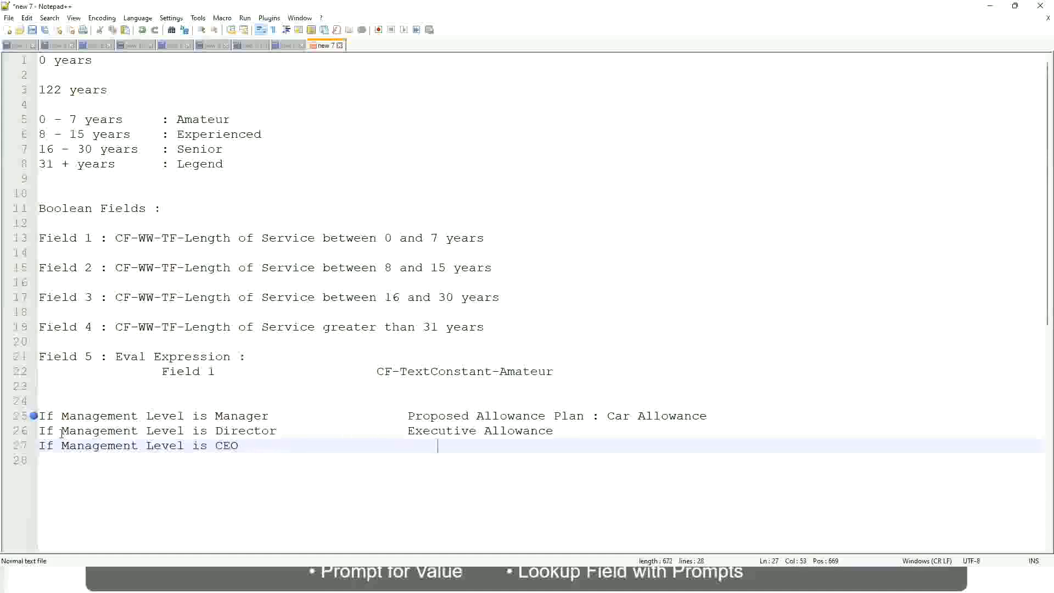
{"action": "type", "text": "CEO Allowance"}
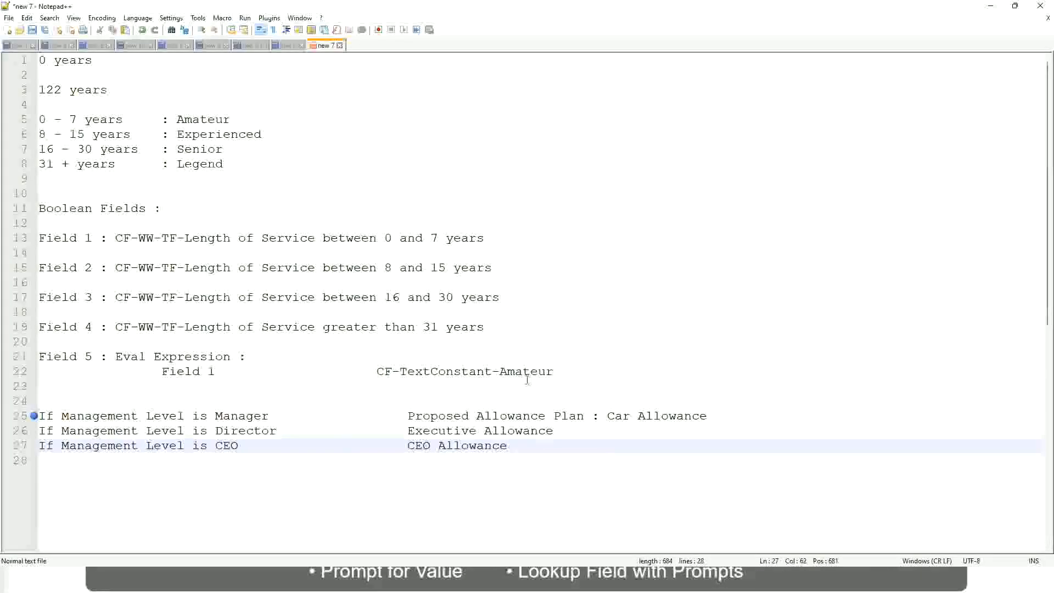
{"action": "left_click", "coordinate": [607, 415]}
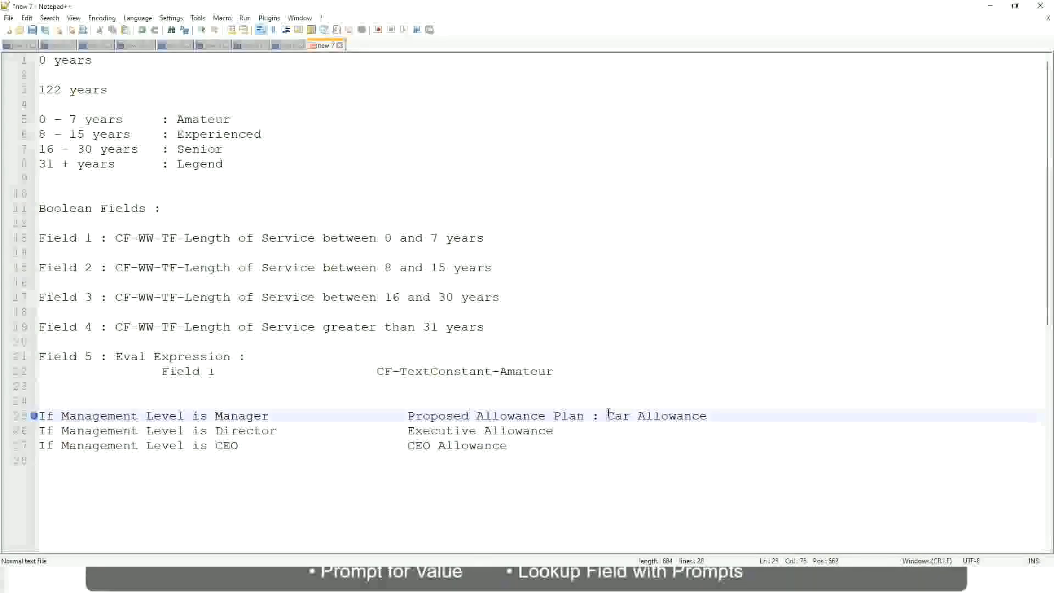
{"action": "left_click_drag", "start_coordinate": [607, 416], "coordinate": [708, 415]}
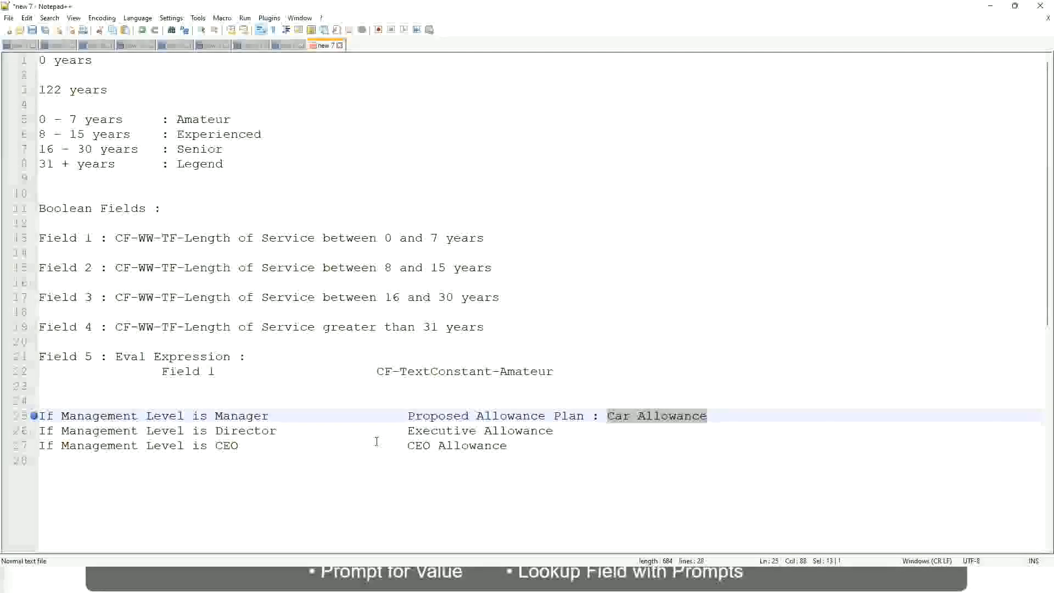
{"action": "left_click", "coordinate": [492, 415]}
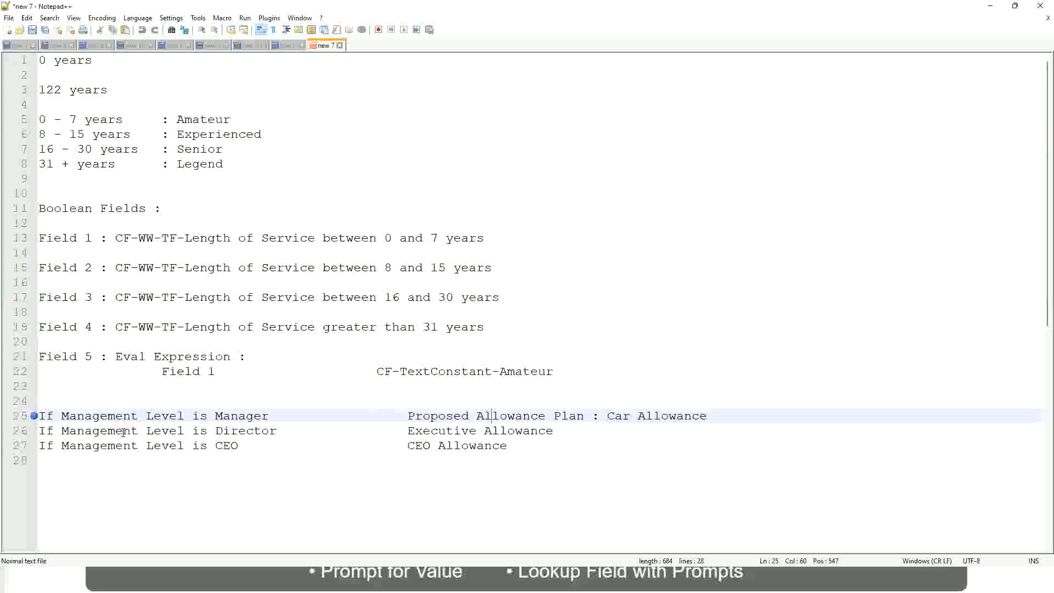
{"action": "left_click", "coordinate": [215, 415]}
- Replace the Manager rule's whole result on line 25 with "First Line Manager"
{"action": "left_click_drag", "start_coordinate": [409, 415], "coordinate": [722, 413]}
{"action": "type", "text": "Managers"}
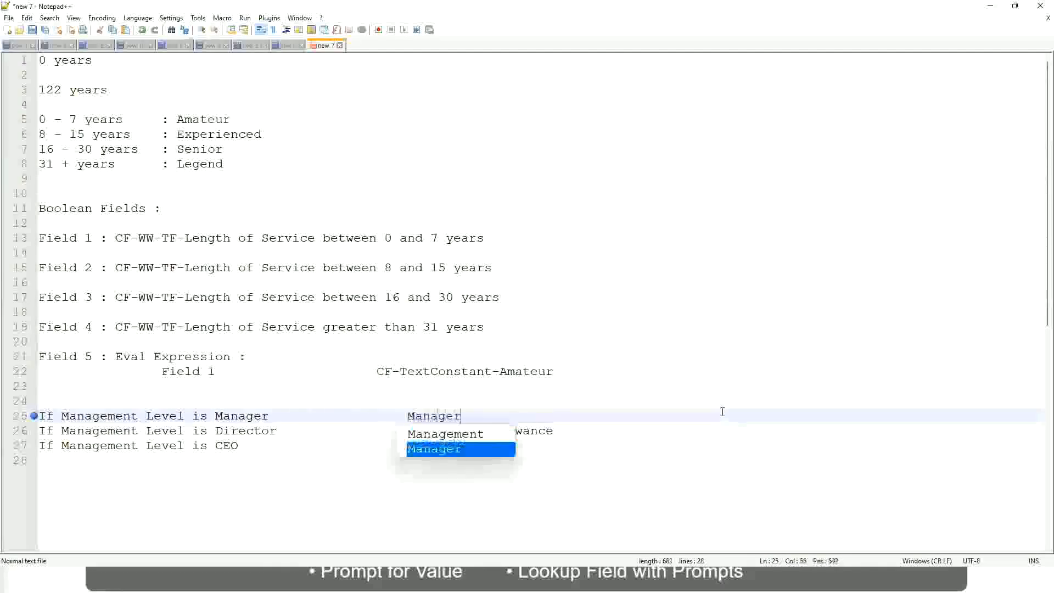
{"action": "key", "text": "BackSpace"}
{"action": "key", "text": "BackSpace"}
{"action": "key", "text": "BackSpace"}
{"action": "key", "text": "BackSpace"}
{"action": "key", "text": "BackSpace"}
{"action": "key", "text": "BackSpace"}
{"action": "key", "text": "BackSpace"}
{"action": "key", "text": "BackSpace"}
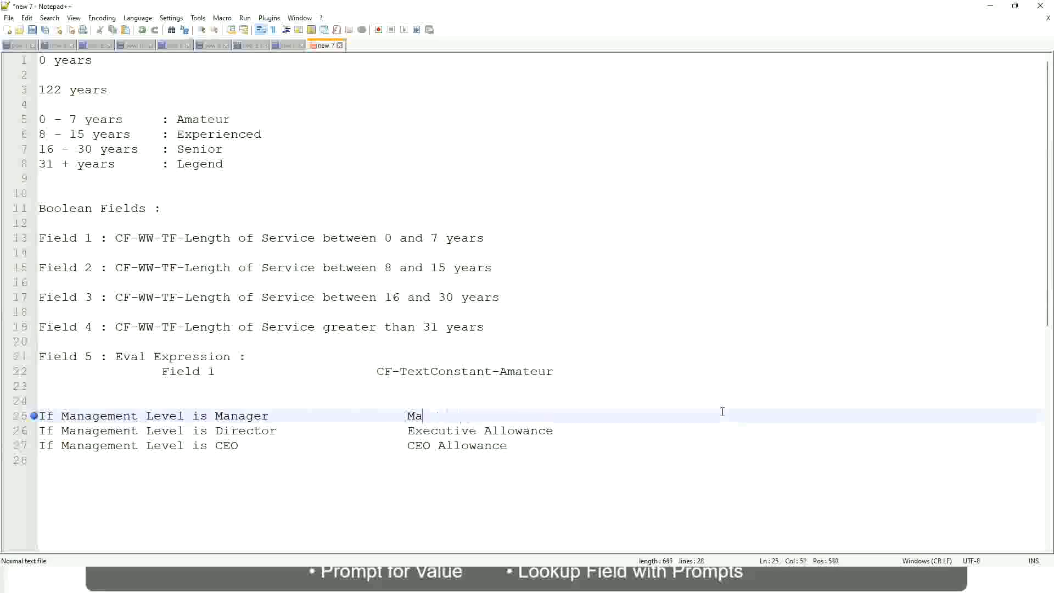
{"action": "type", "text": "First Li"}
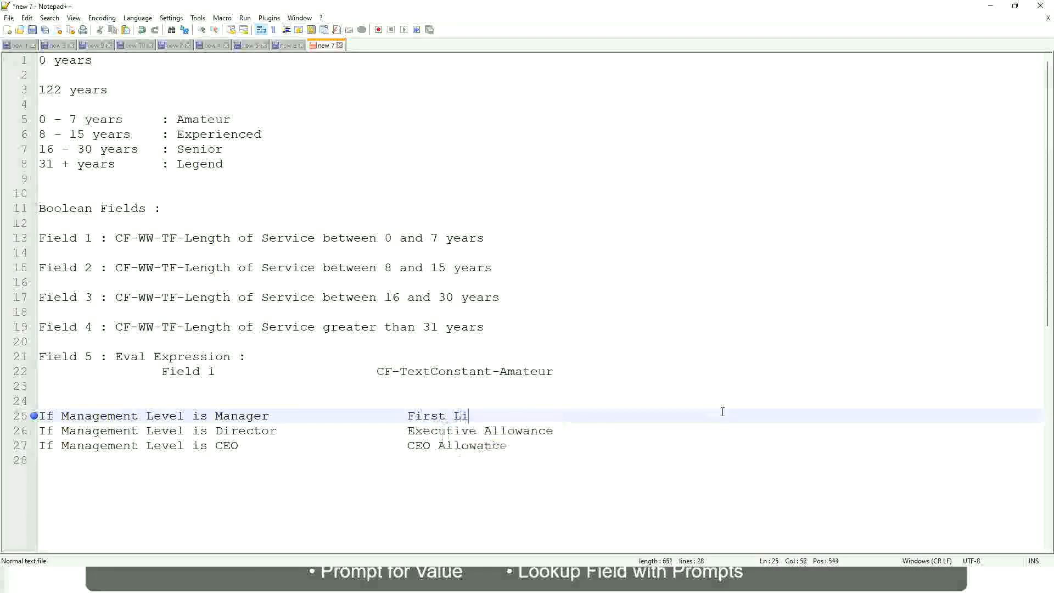
{"action": "type", "text": "ne Manager"}
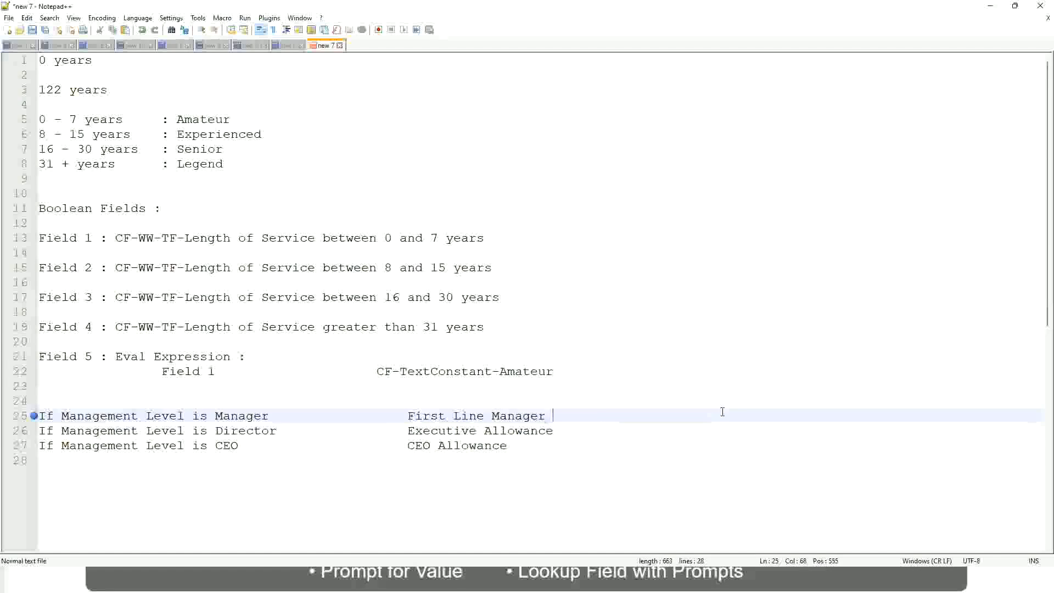
- Insert "Name of the" before "First Line Manager" in the result on line 25
{"action": "key", "text": "Left"}
{"action": "key", "text": "Left"}
{"action": "key", "text": "Left"}
{"action": "key", "text": "Left"}
{"action": "key", "text": "Left"}
{"action": "key", "text": "Left"}
{"action": "key", "text": "Left"}
{"action": "key", "text": "Left"}
{"action": "key", "text": "Left"}
{"action": "key", "text": "Left"}
{"action": "key", "text": "Left"}
{"action": "key", "text": "Left"}
{"action": "key", "text": "Left"}
{"action": "key", "text": "Left"}
{"action": "key", "text": "Left"}
{"action": "key", "text": "Left"}
{"action": "key", "text": "Left"}
{"action": "key", "text": "Left"}
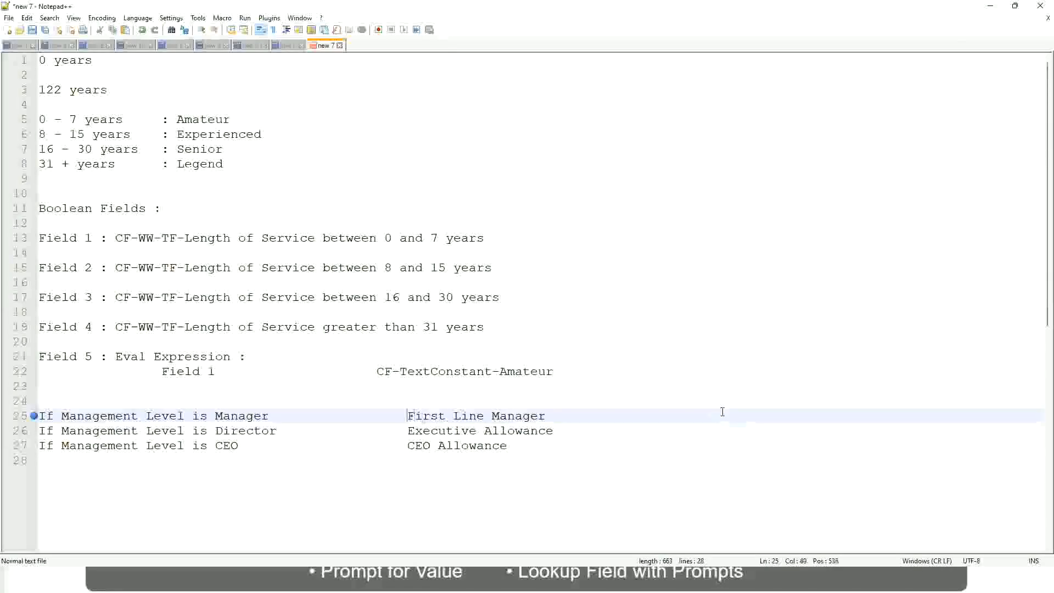
{"action": "type", "text": "Name of the"}
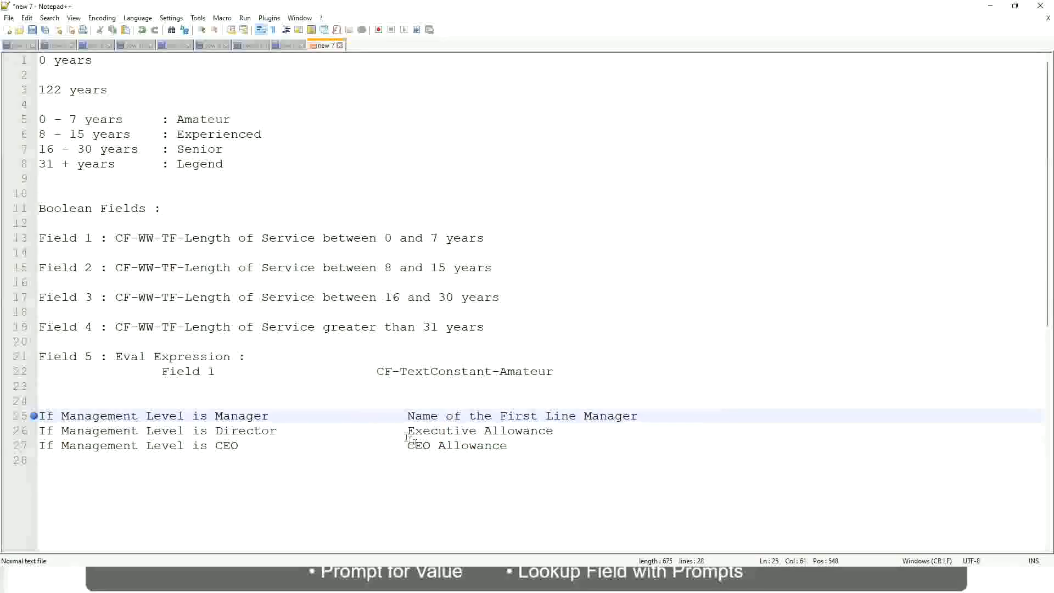
- Replace the Director rule's result "Executive Allowance" on line 26 with "Name of"
{"action": "left_click_drag", "start_coordinate": [410, 429], "coordinate": [557, 424]}
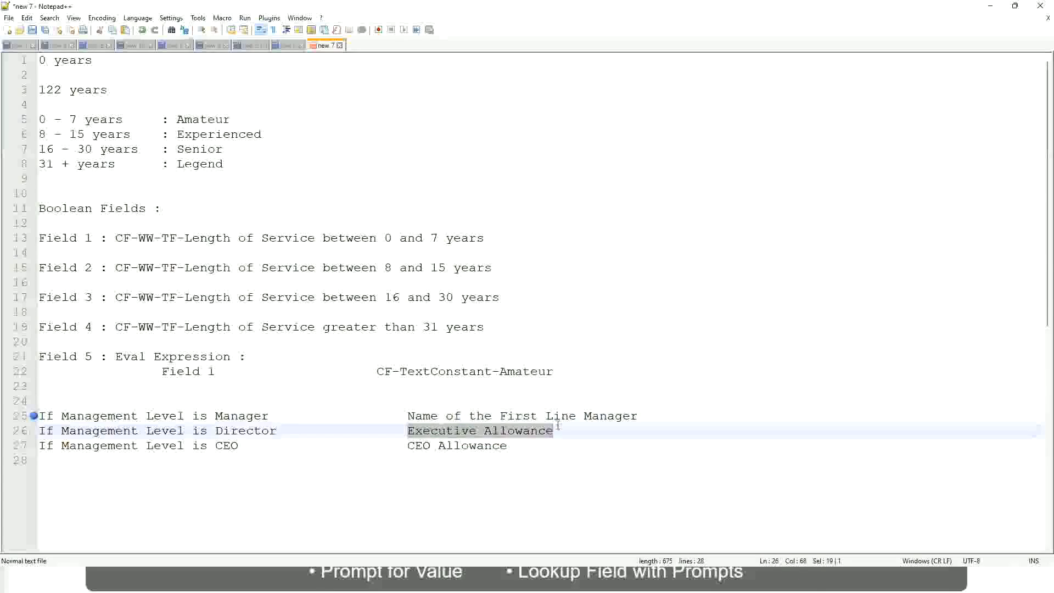
{"action": "type", "text": "Name of"}
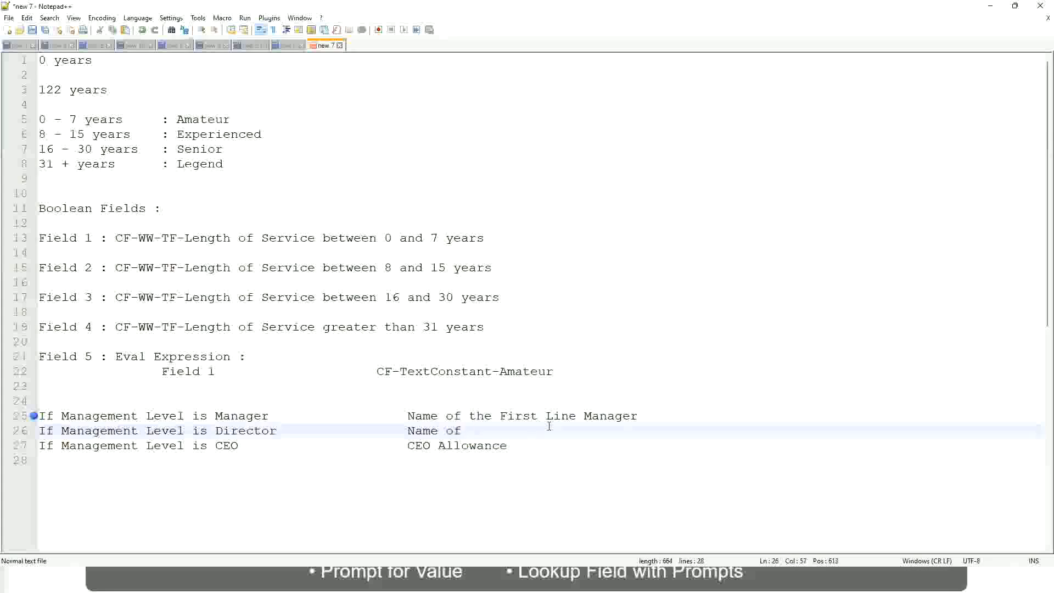
{"action": "type", "text": " First"}
{"action": "key", "text": "BackSpace"}
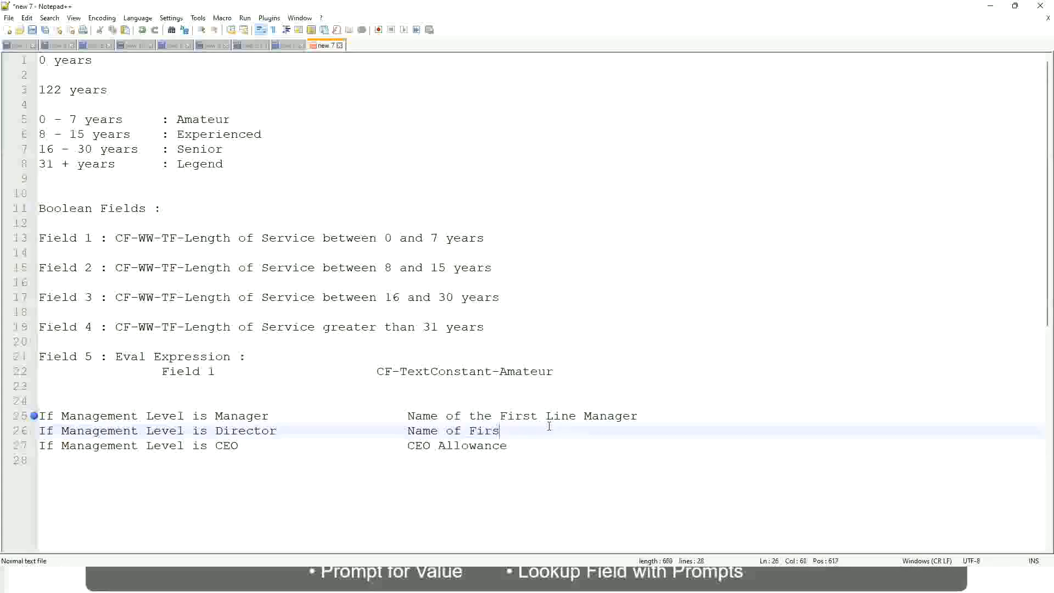
{"action": "key", "text": "BackSpace"}
{"action": "key", "text": "BackSpace"}
{"action": "key", "text": "BackSpace"}
{"action": "key", "text": "BackSpace"}
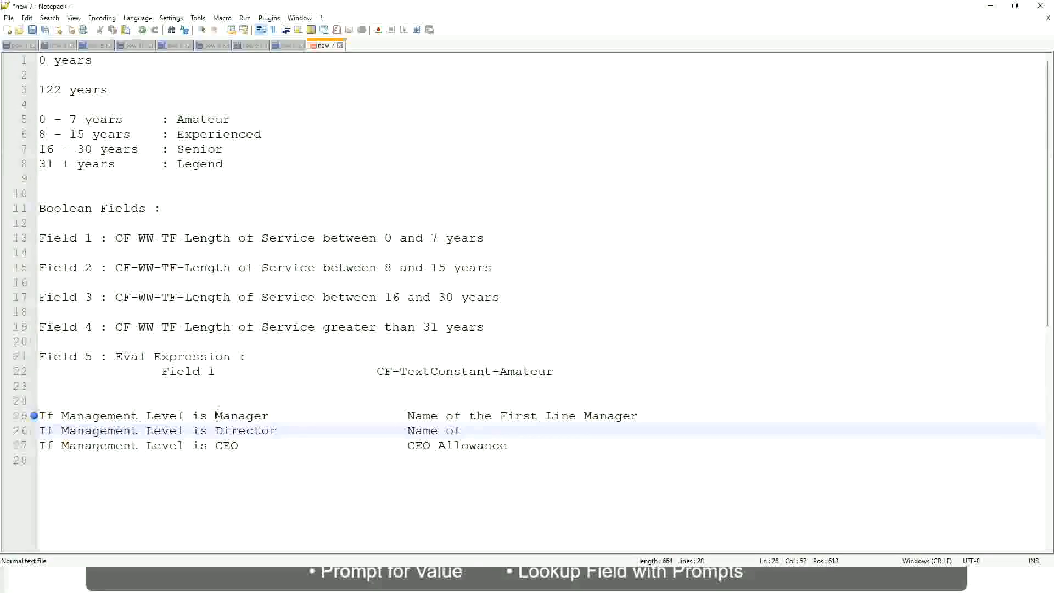
- Change "First" to "Second" in the Manager rule's result on line 25
{"action": "double_click", "coordinate": [516, 417]}
{"action": "type", "text": "Second"}
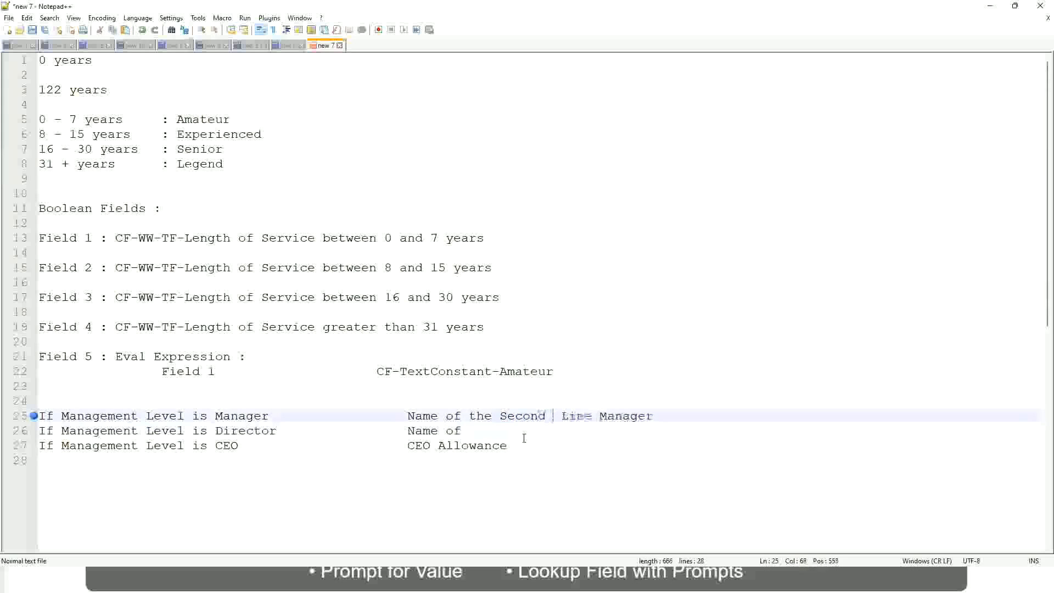
{"action": "key", "text": "BackSpace"}
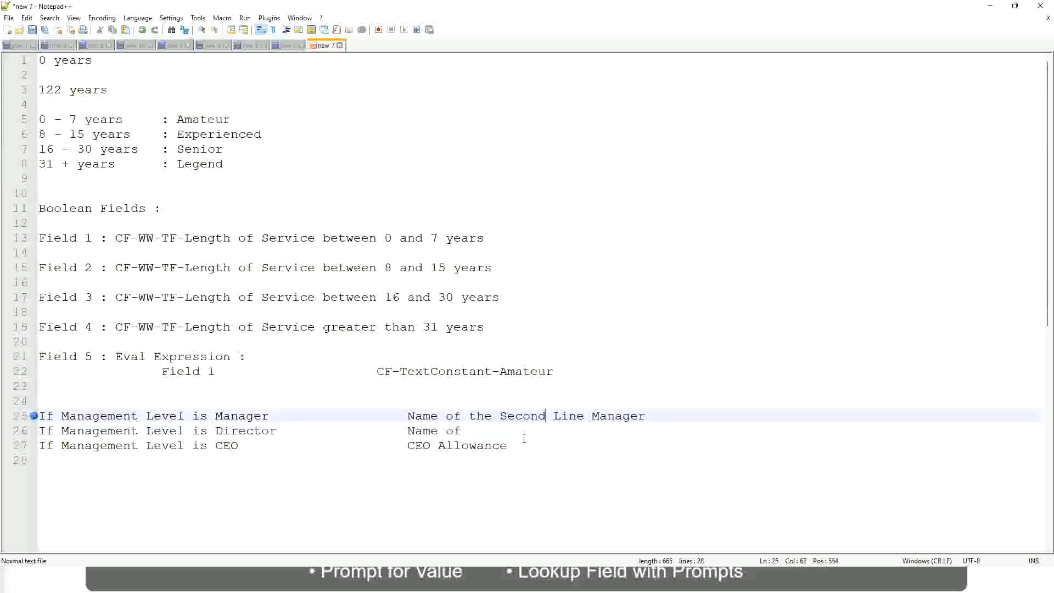
- Complete the Director rule's result as "Name of Manager" and move the cursor to the CEO rule on line 27
{"action": "left_click", "coordinate": [477, 430]}
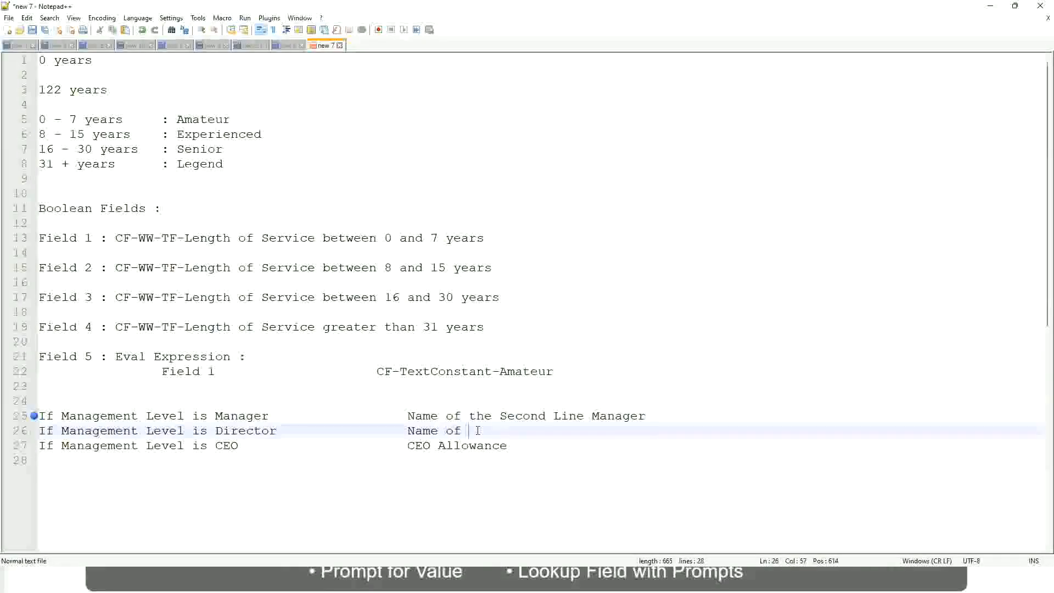
{"action": "type", "text": "Manager"}
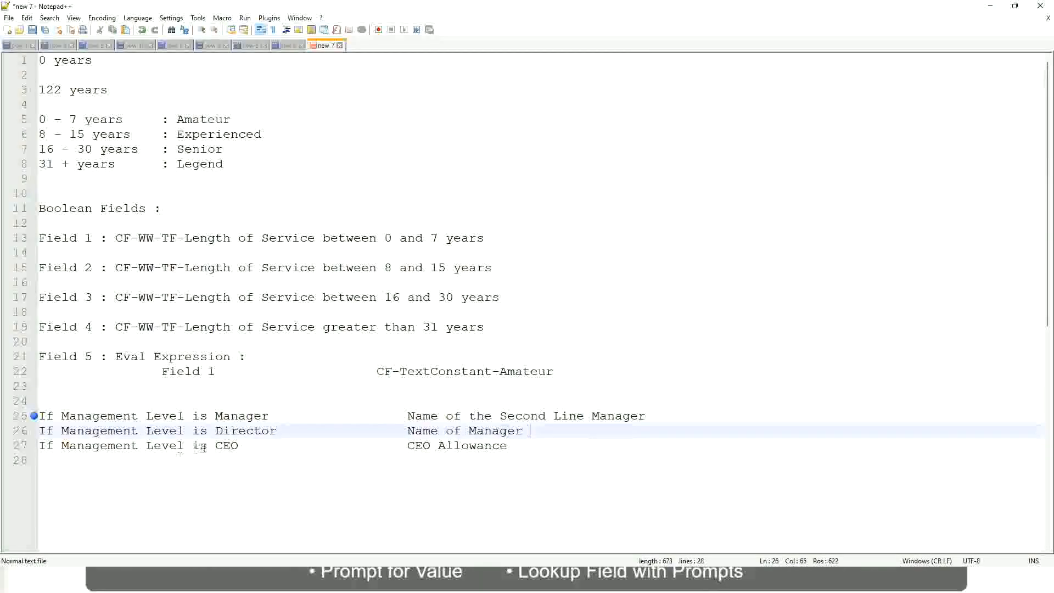
{"action": "left_click", "coordinate": [393, 445]}
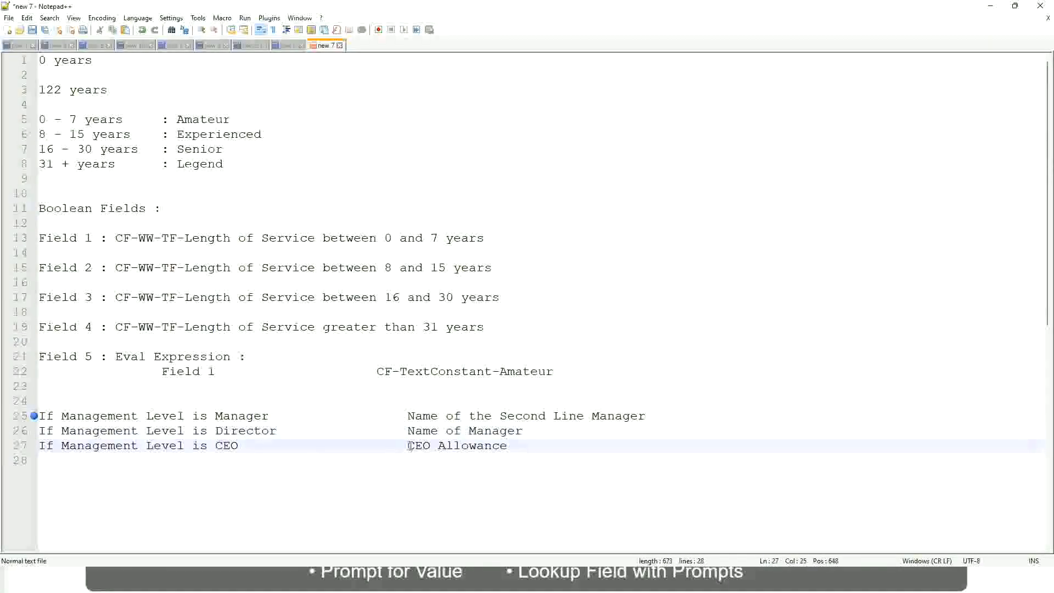
- Replace the CEO rule's result "CEO Allowance" on line 27 with "name of CEO/Himself/Herself"
{"action": "left_click_drag", "start_coordinate": [408, 445], "coordinate": [522, 444]}
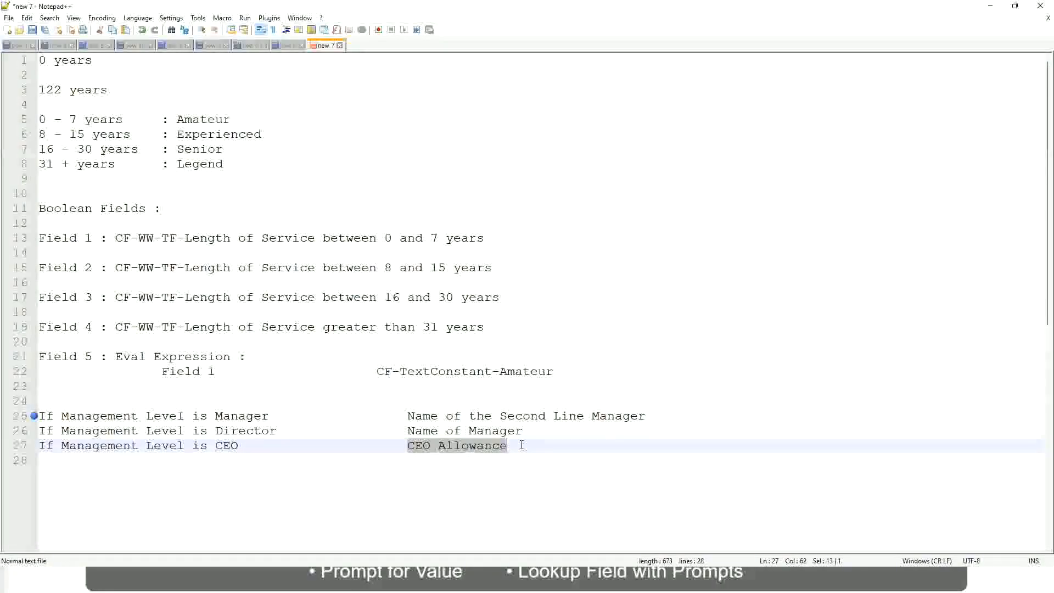
{"action": "type", "text": "name of CEO"}
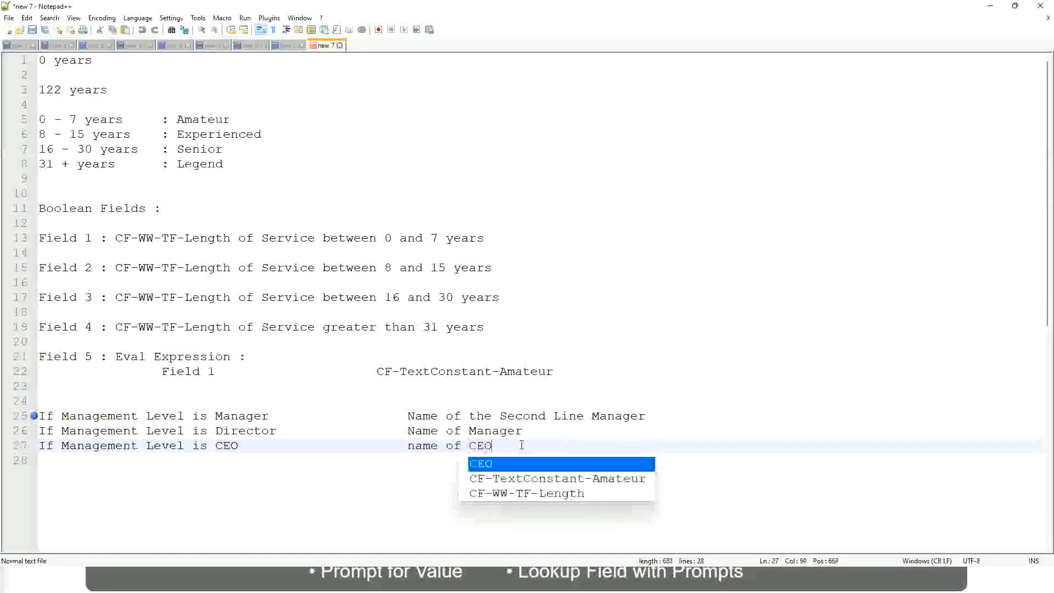
{"action": "key", "text": "BackSpace"}
{"action": "type", "text": "/"}
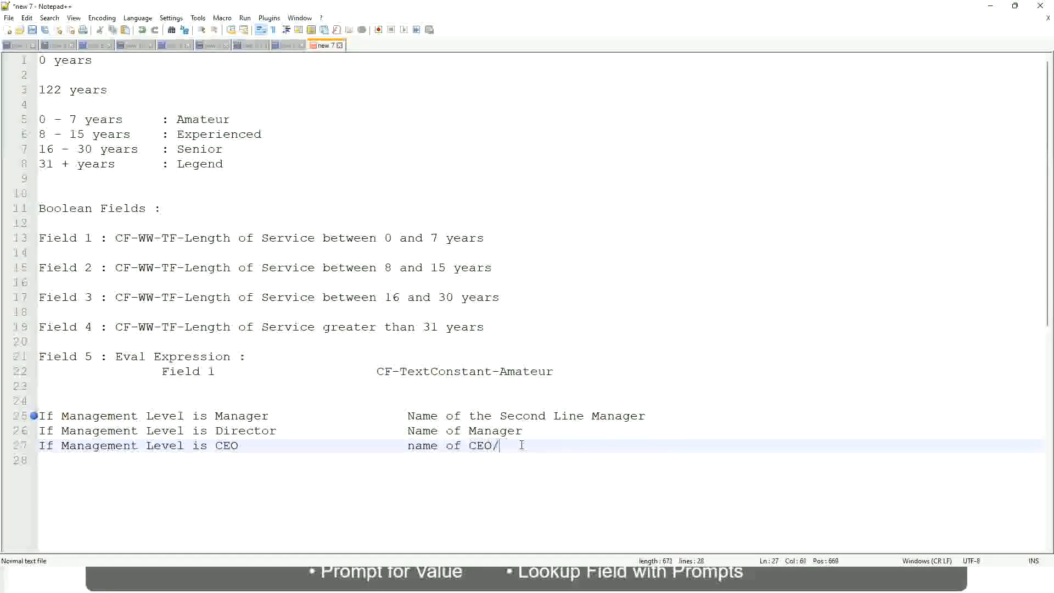
{"action": "type", "text": "Himse"}
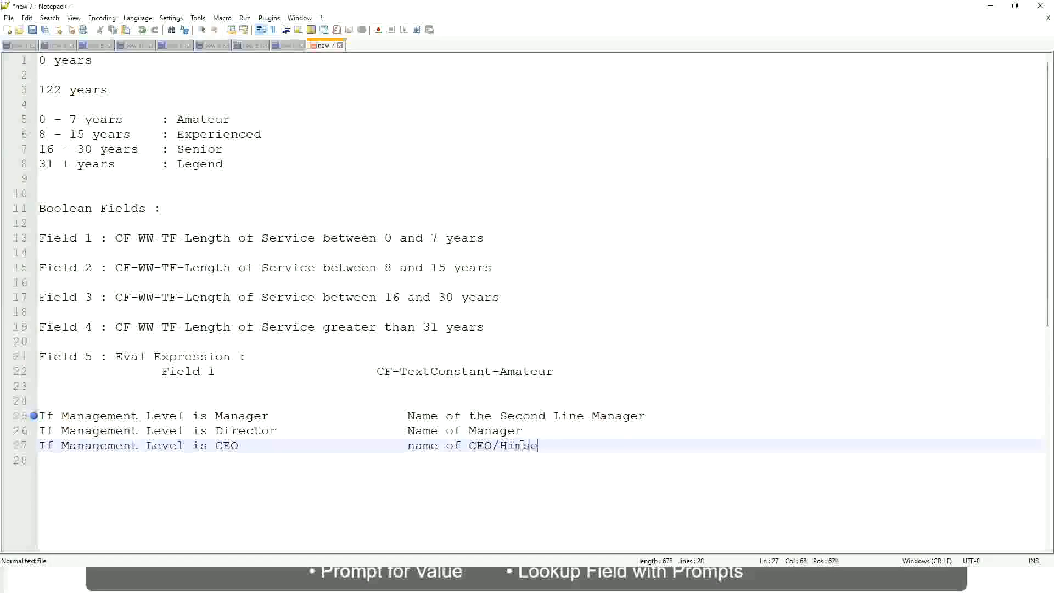
{"action": "type", "text": "lf/Herself"}
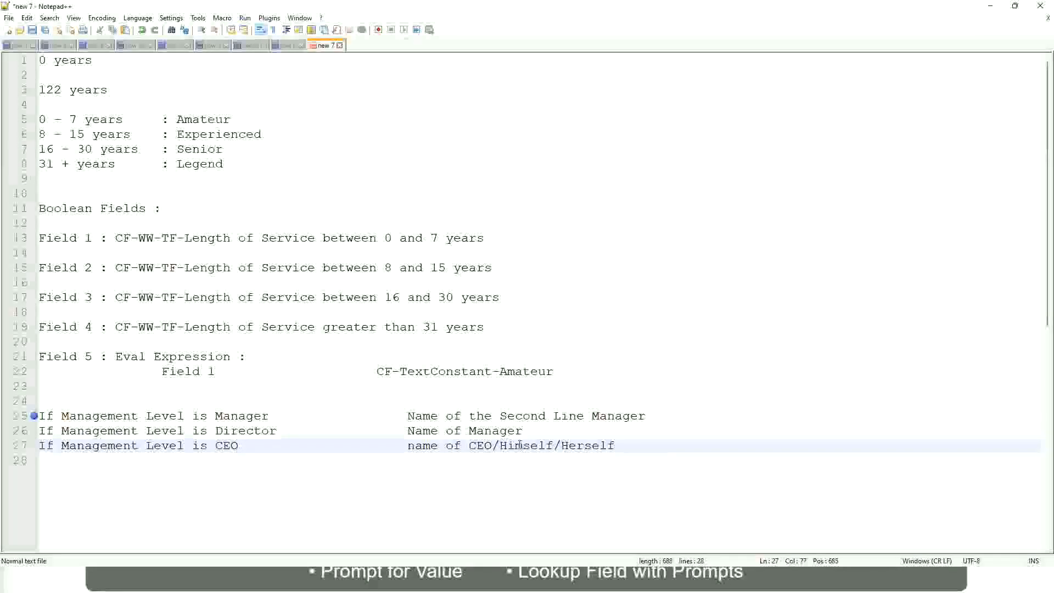
- Review the Manager, Director and CEO rules on lines 25 to 27 together with their results
{"action": "left_click", "coordinate": [378, 445]}
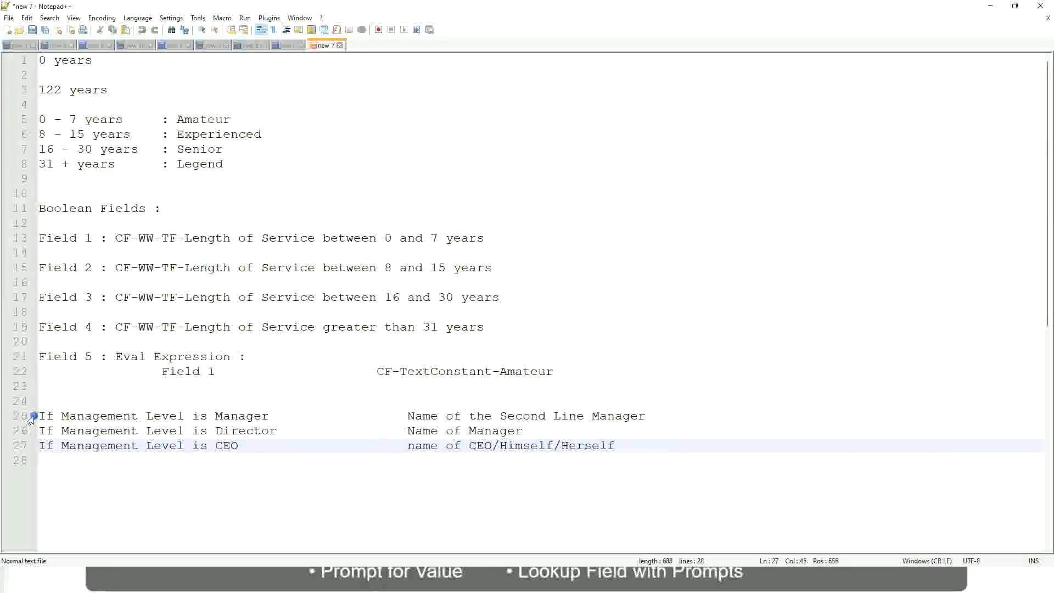
{"action": "left_click", "coordinate": [115, 416]}
{"action": "left_click", "coordinate": [244, 416]}
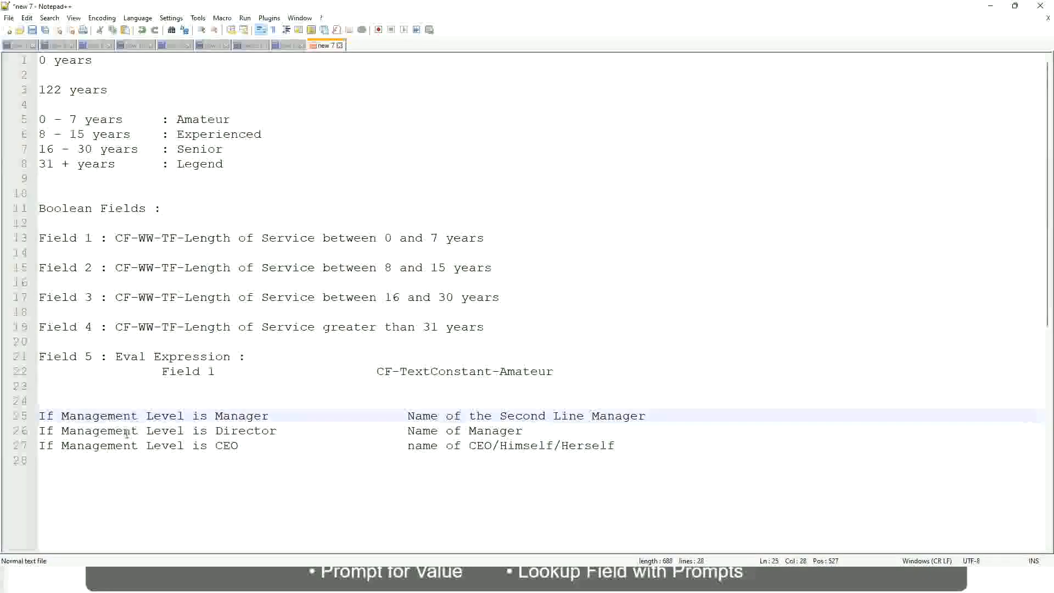
{"action": "left_click", "coordinate": [216, 431]}
{"action": "left_click", "coordinate": [260, 431]}
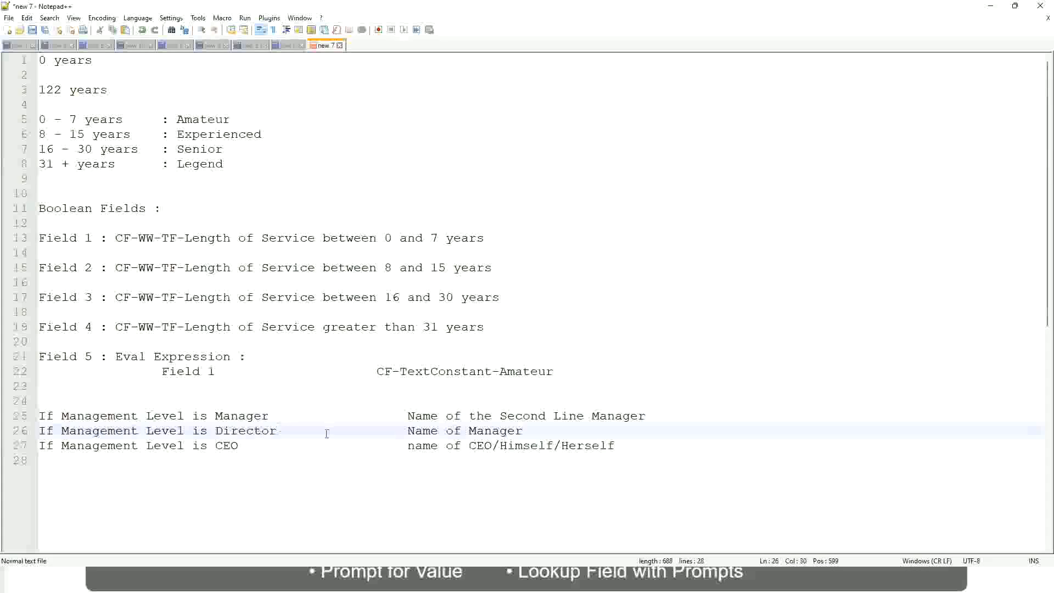
{"action": "left_click", "coordinate": [523, 431]}
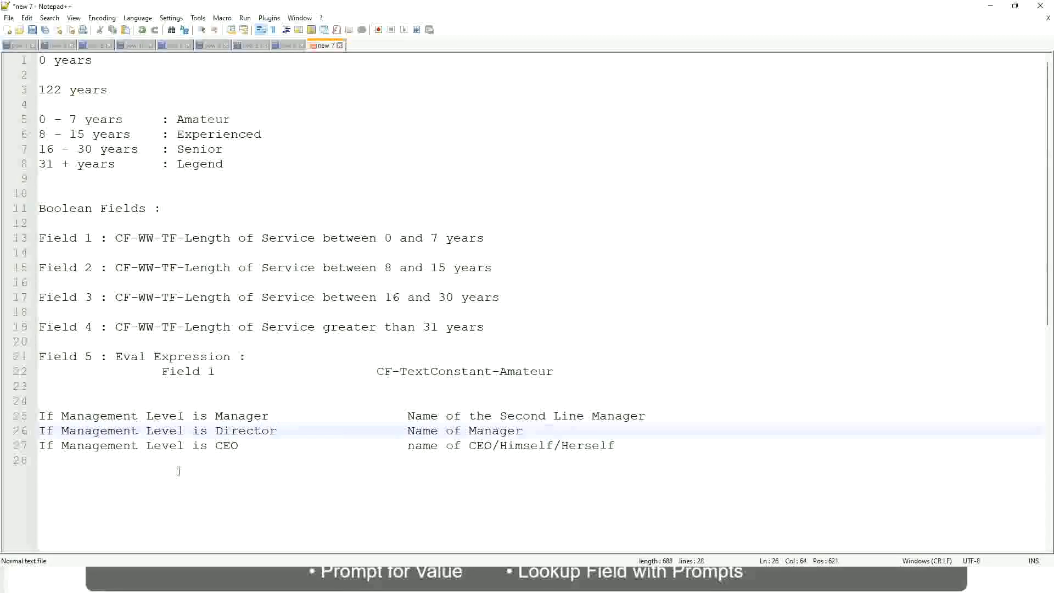
{"action": "left_click", "coordinate": [236, 431]}
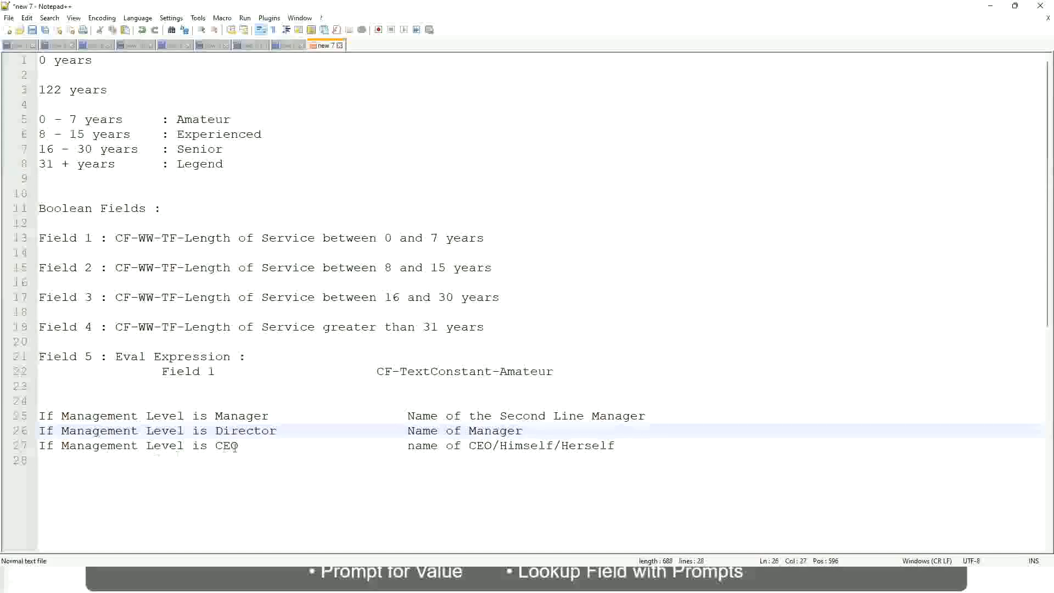
{"action": "left_click", "coordinate": [229, 446]}
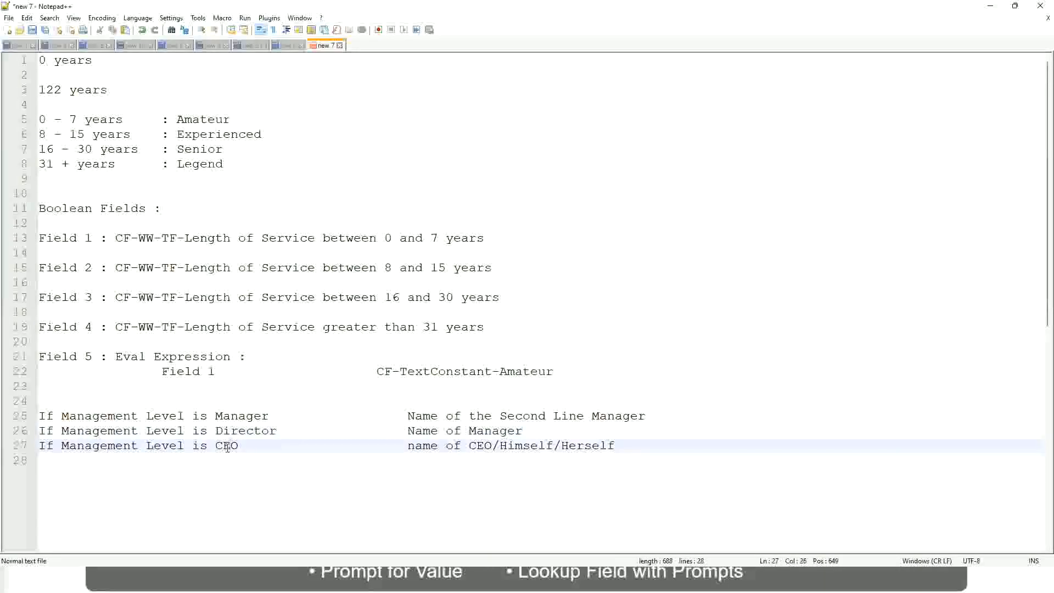
{"action": "left_click", "coordinate": [492, 446]}
{"action": "left_click", "coordinate": [619, 445]}
- Examine the three management level rules as a block, focusing on the Manager rule's result on line 25
{"action": "left_click_drag", "start_coordinate": [640, 443], "coordinate": [32, 418]}
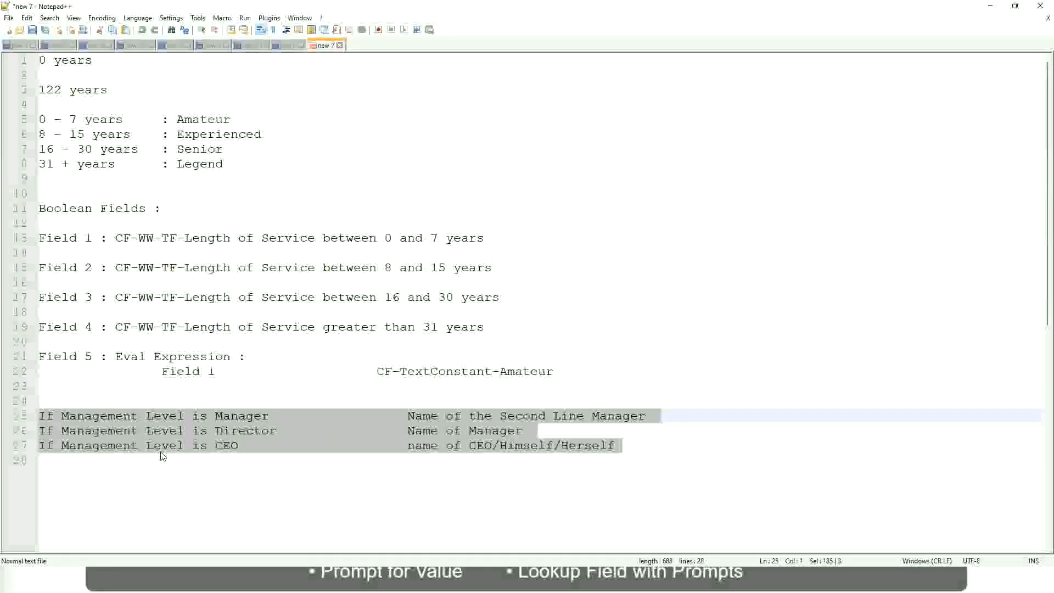
{"action": "left_click", "coordinate": [445, 415]}
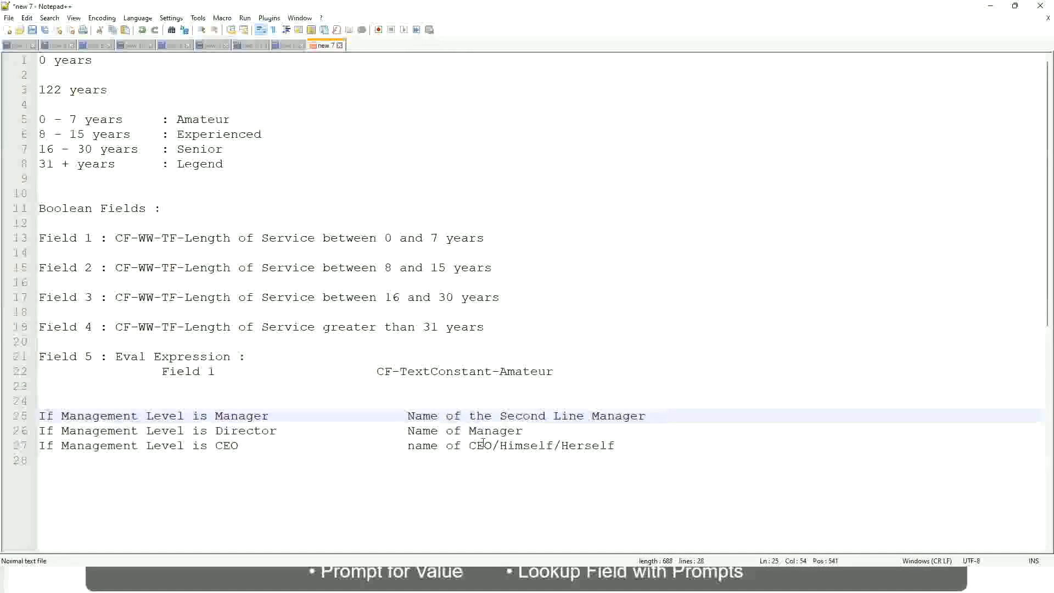
{"action": "left_click_drag", "start_coordinate": [407, 416], "coordinate": [646, 415]}
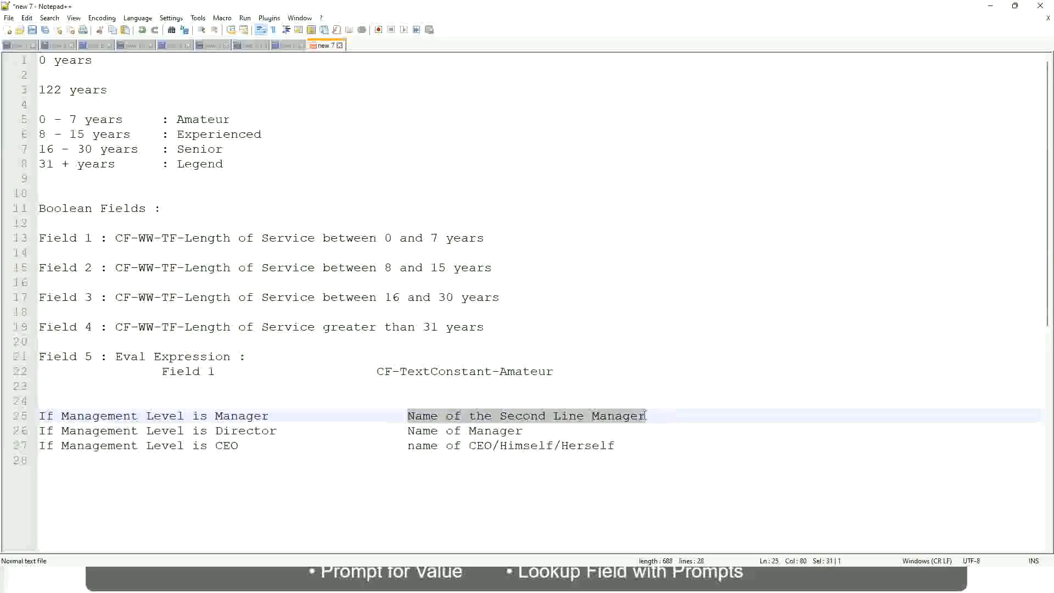
{"action": "left_click", "coordinate": [492, 417]}
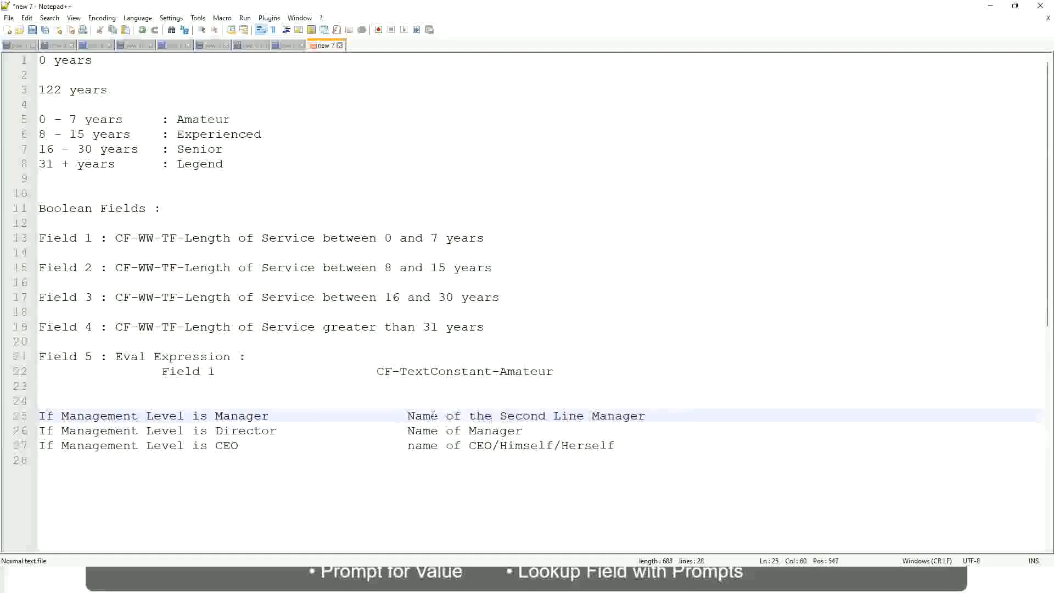
{"action": "left_click_drag", "start_coordinate": [407, 416], "coordinate": [648, 414]}
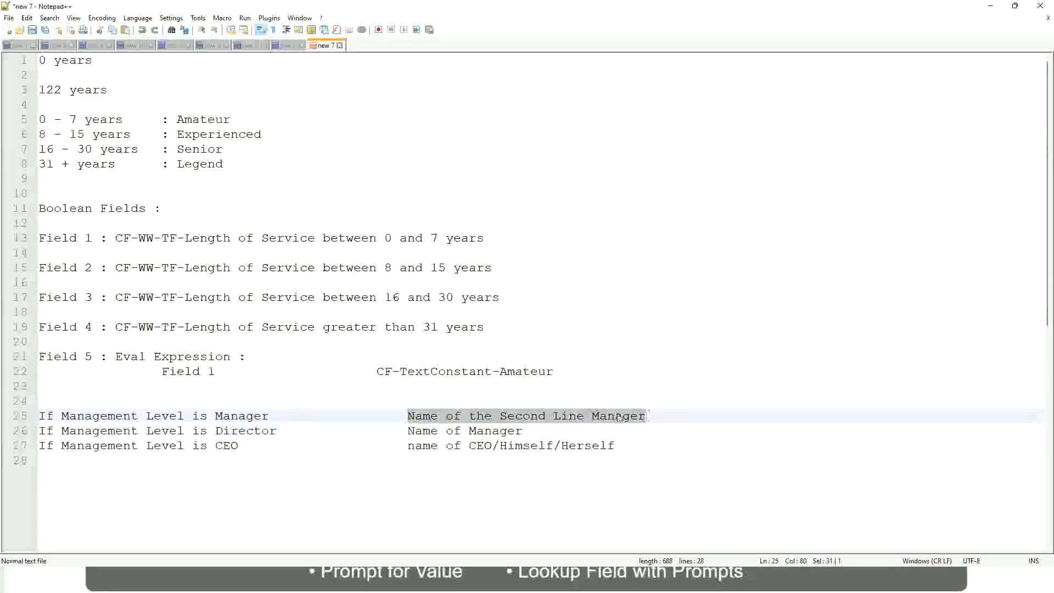
{"action": "left_click", "coordinate": [541, 418]}
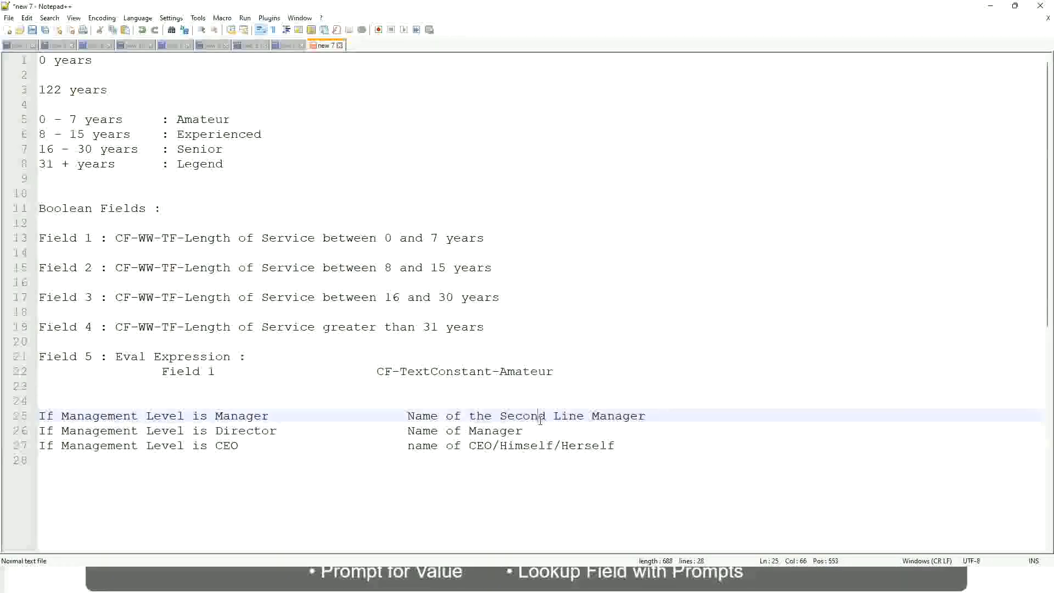
{"action": "left_click", "coordinate": [275, 416]}
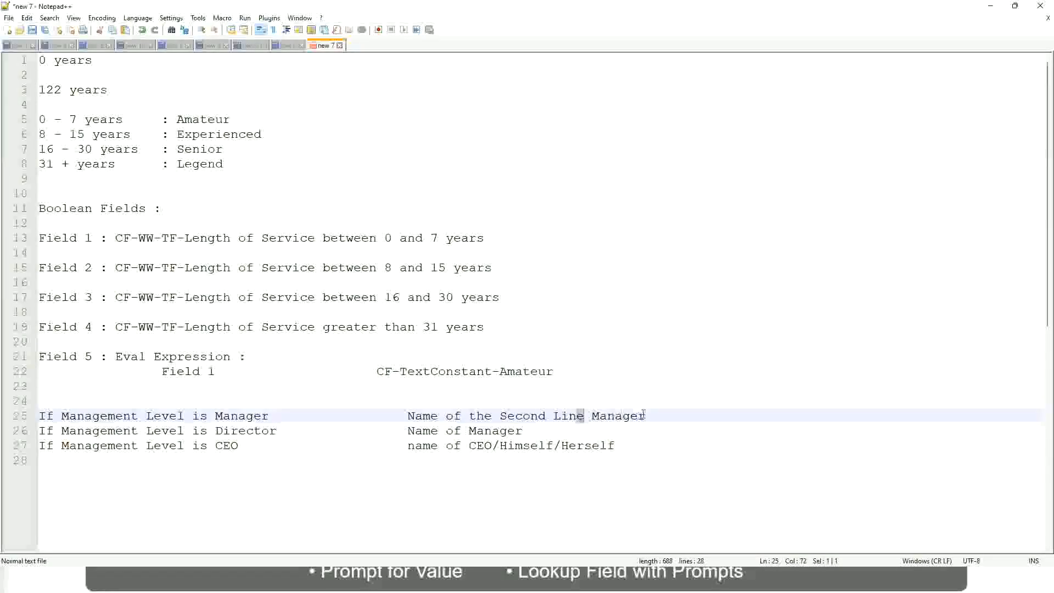
{"action": "left_click", "coordinate": [662, 413]}
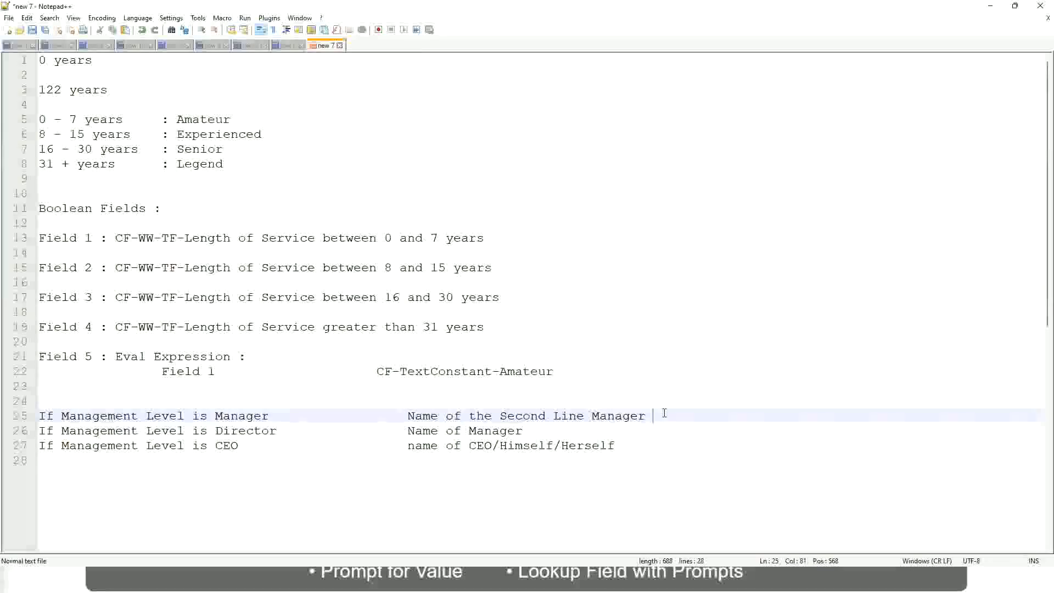
{"action": "left_click", "coordinate": [623, 413]}
- Compare the text bands Amateur, Experienced, Senior and Legend on lines 5 to 8 with the rule results on lines 25 to 27
{"action": "double_click", "coordinate": [201, 119]}
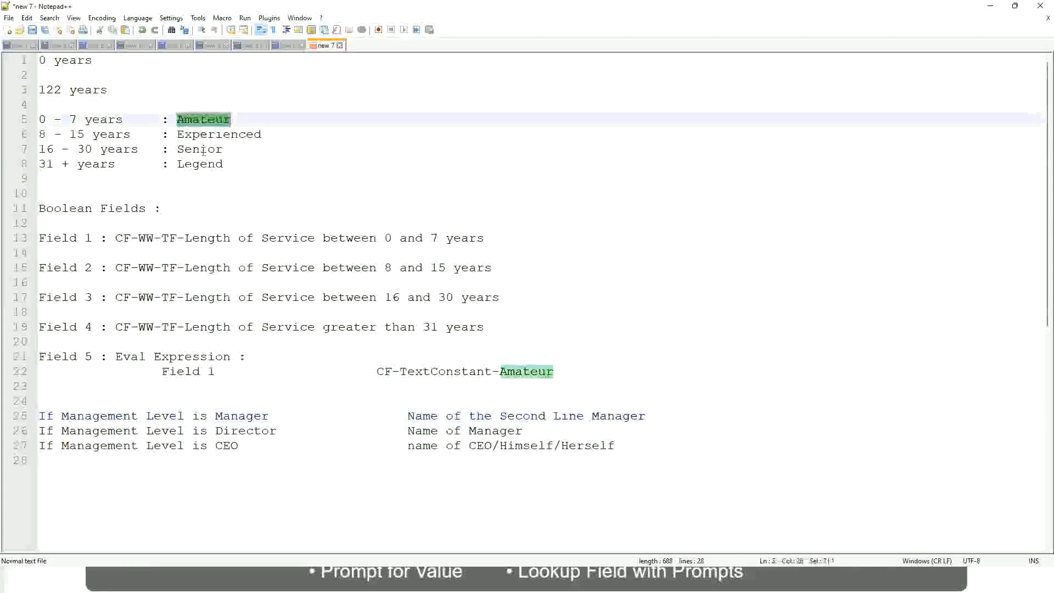
{"action": "double_click", "coordinate": [201, 135]}
{"action": "double_click", "coordinate": [201, 150]}
{"action": "left_click", "coordinate": [199, 164]}
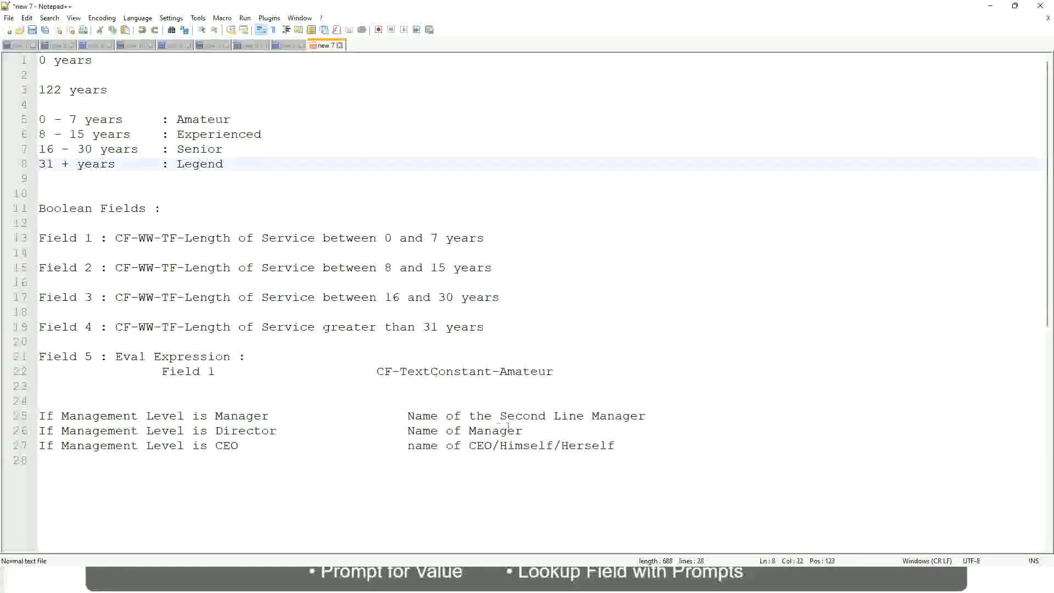
{"action": "left_click", "coordinate": [539, 446]}
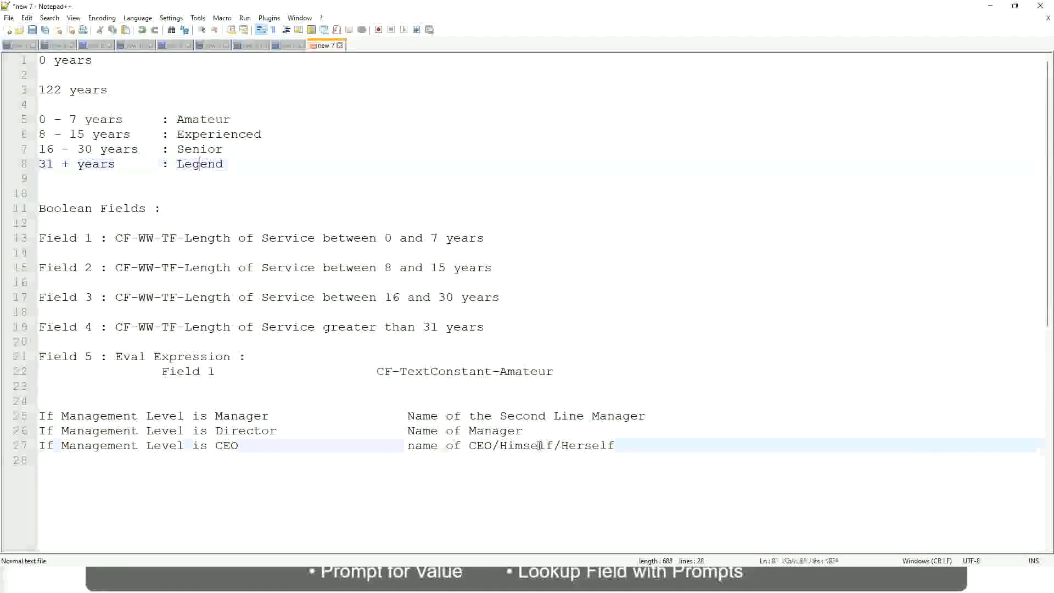
{"action": "left_click", "coordinate": [494, 429]}
{"action": "left_click", "coordinate": [507, 417]}
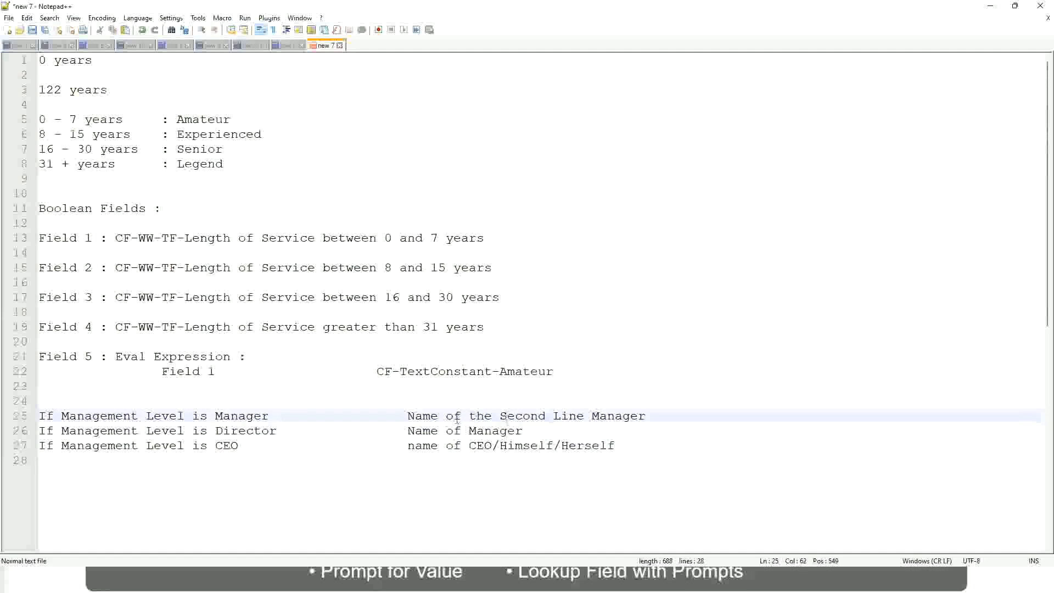
{"action": "left_click", "coordinate": [286, 438]}
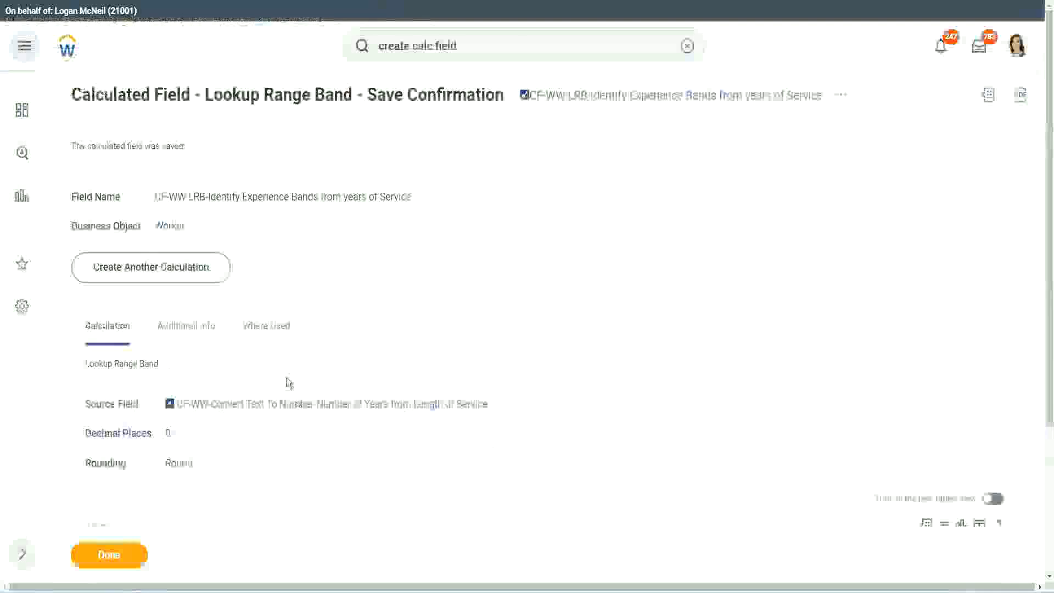
- Switch to Workday and copy the name of the saved calculated field CF-WW-LRB-Identify Experience Bands from years of Service
{"action": "scroll", "coordinate": [400, 167], "scroll_direction": "down", "scroll_amount": 4}
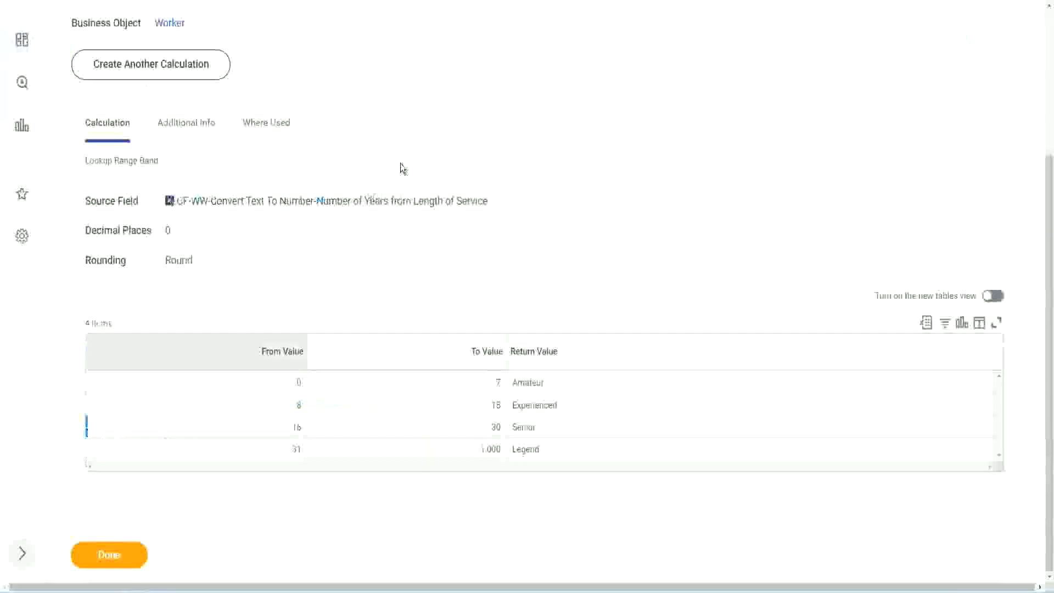
{"action": "scroll", "coordinate": [409, 211], "scroll_direction": "up", "scroll_amount": 4}
{"action": "right_click", "coordinate": [621, 110]}
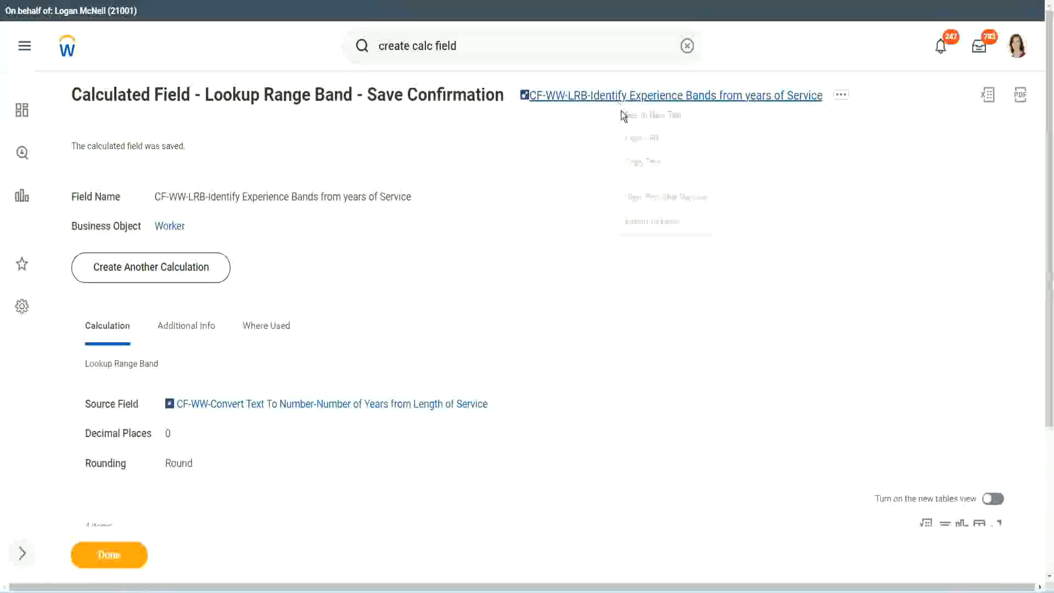
{"action": "left_click", "coordinate": [648, 159]}
{"action": "left_click", "coordinate": [103, 560]}
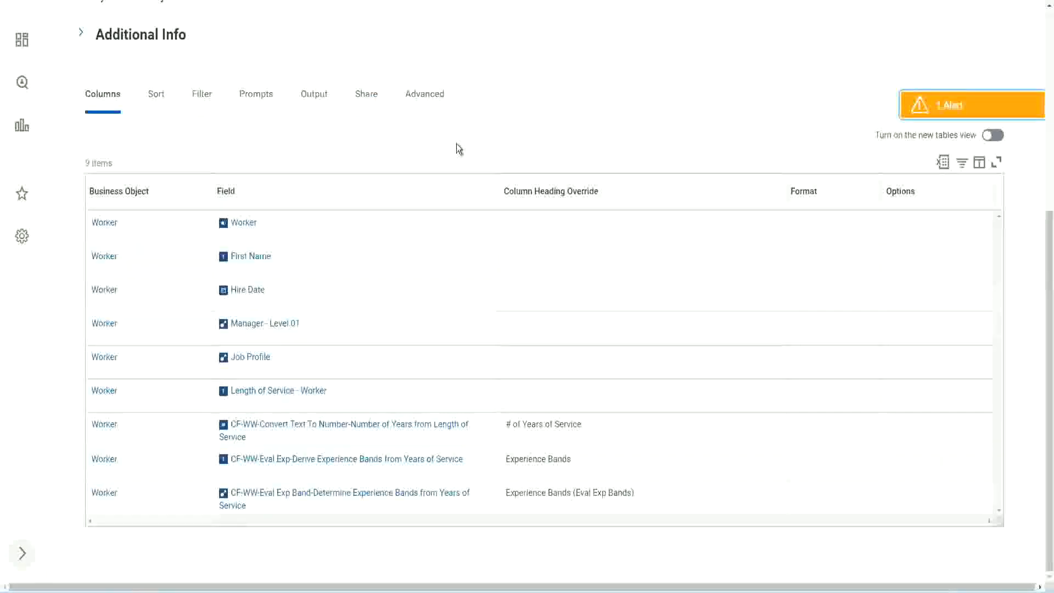
- Open the custom report WW Employee Details for editing
{"action": "scroll", "coordinate": [456, 143], "scroll_direction": "up", "scroll_amount": 5}
{"action": "left_click", "coordinate": [362, 119]}
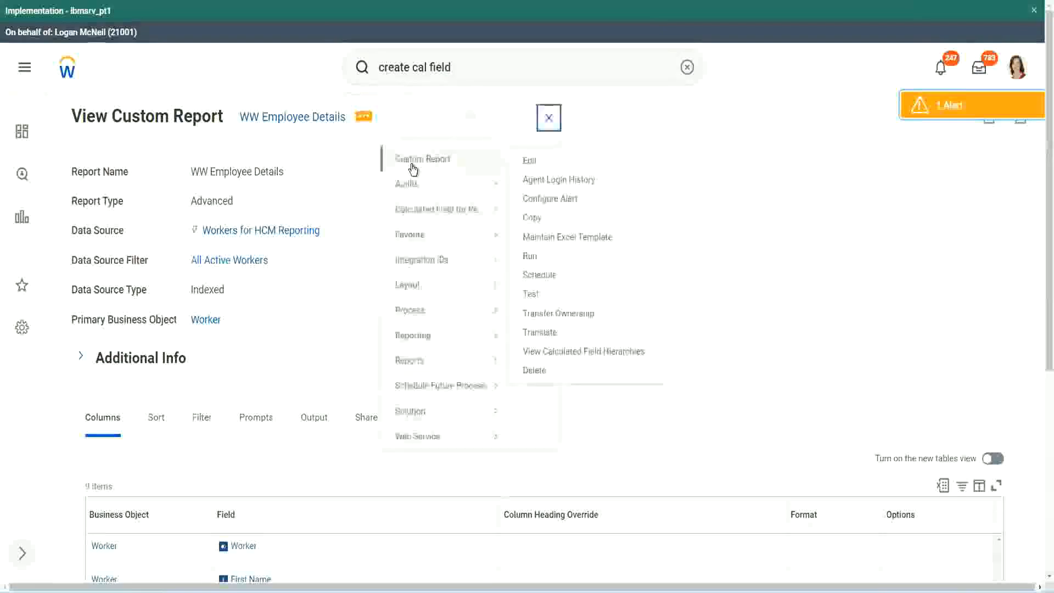
{"action": "left_click", "coordinate": [530, 160]}
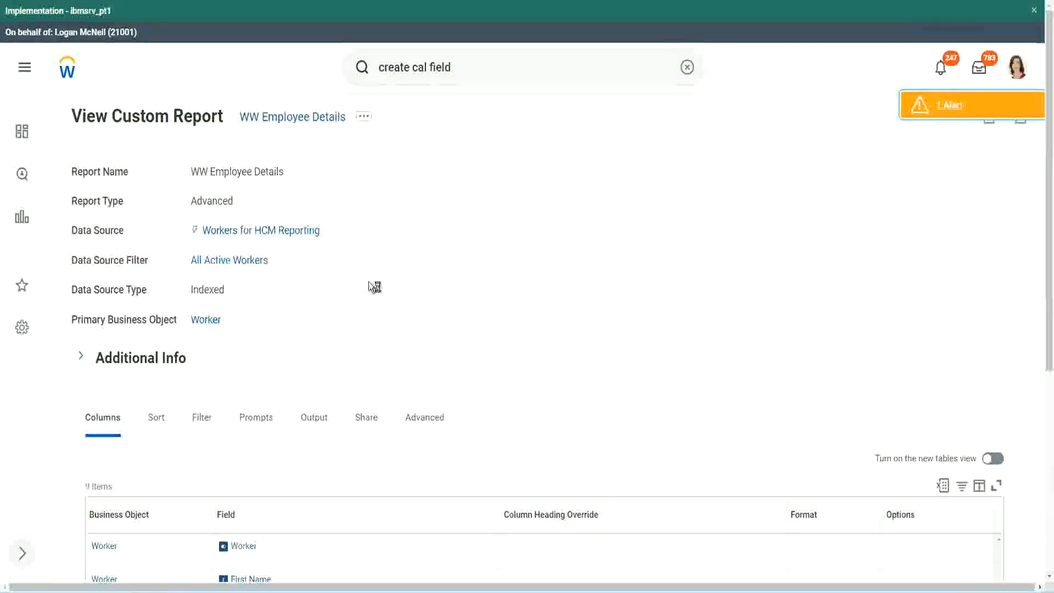
- Add a new Worker column at the end of the report with the field CF-WW-LRB-Identify Experience Bands from years of Service
{"action": "scroll", "coordinate": [401, 282], "scroll_direction": "down", "scroll_amount": 5}
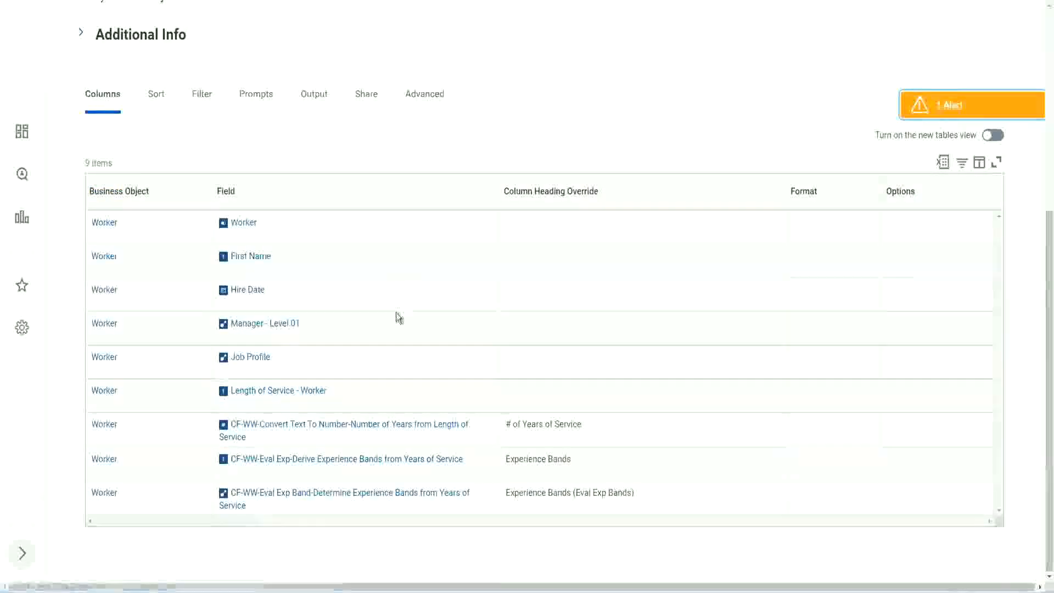
{"action": "scroll", "coordinate": [395, 305], "scroll_direction": "down", "scroll_amount": 5}
{"action": "scroll", "coordinate": [202, 376], "scroll_direction": "down", "scroll_amount": 3}
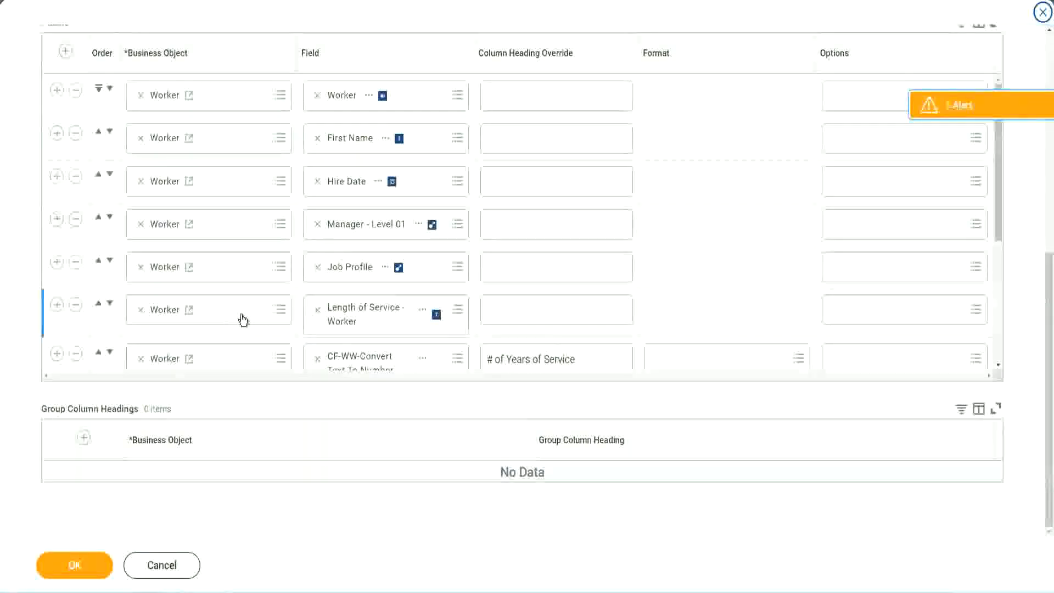
{"action": "scroll", "coordinate": [242, 318], "scroll_direction": "down", "scroll_amount": 4}
{"action": "left_click", "coordinate": [56, 295]}
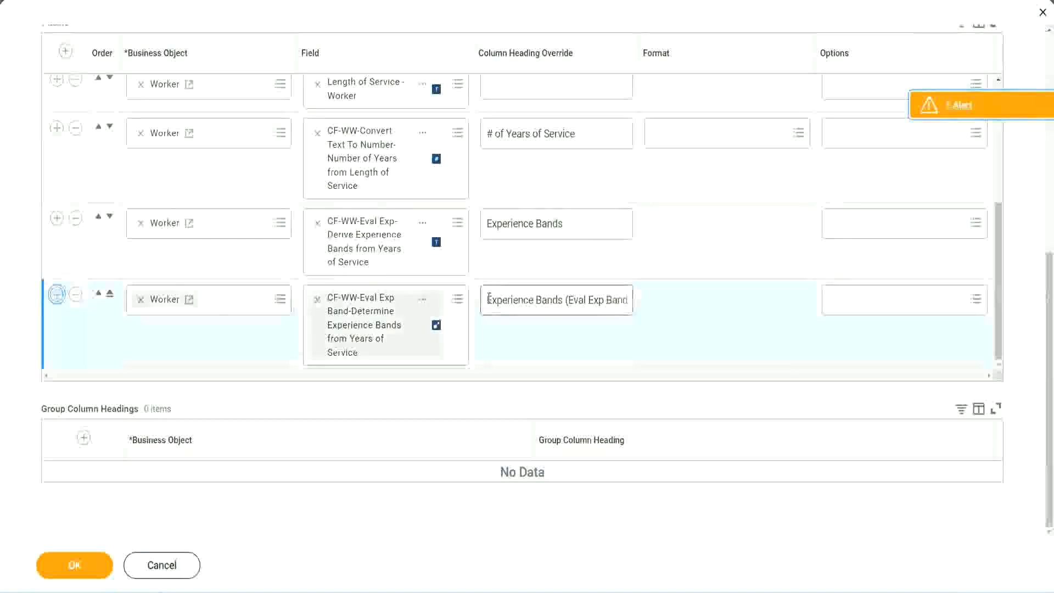
{"action": "left_click", "coordinate": [358, 350]}
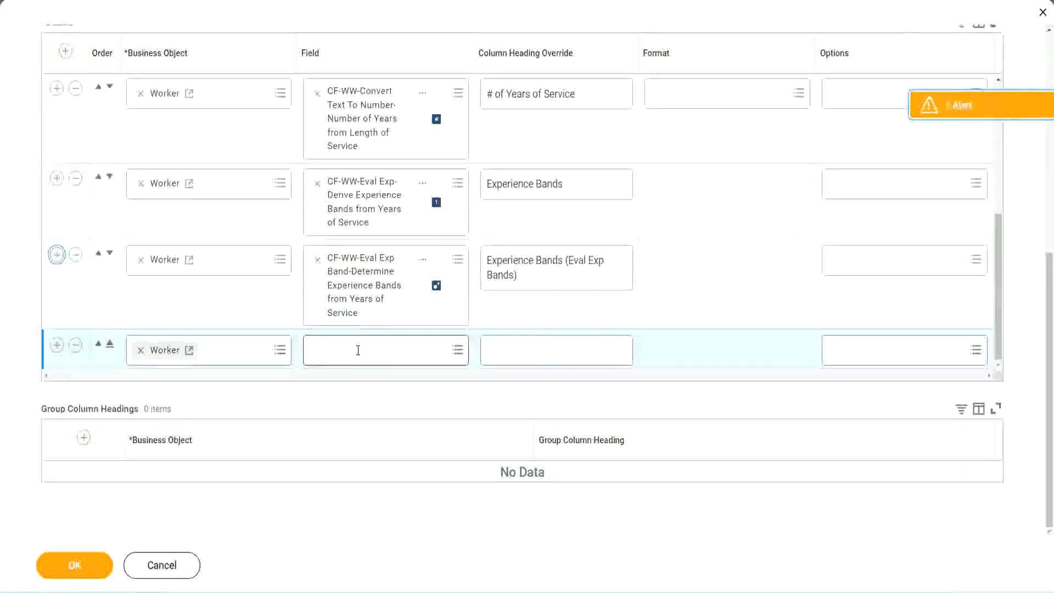
{"action": "type", "text": "Experience Bands from years of Service"}
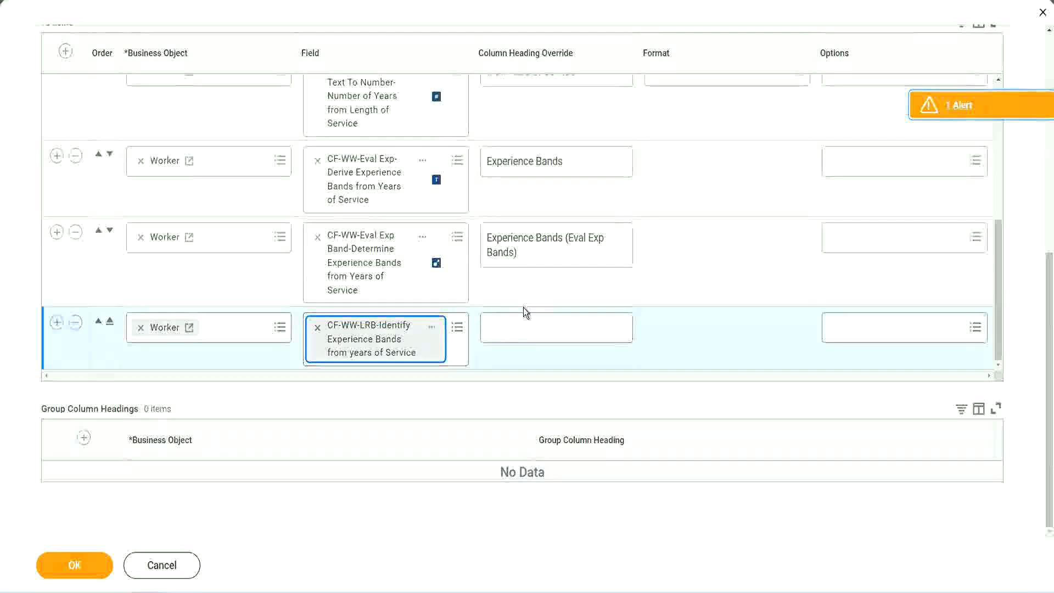
- Set the new column's heading override to "Experience Bands (LRB)" and save the report definition
{"action": "left_click", "coordinate": [526, 321]}
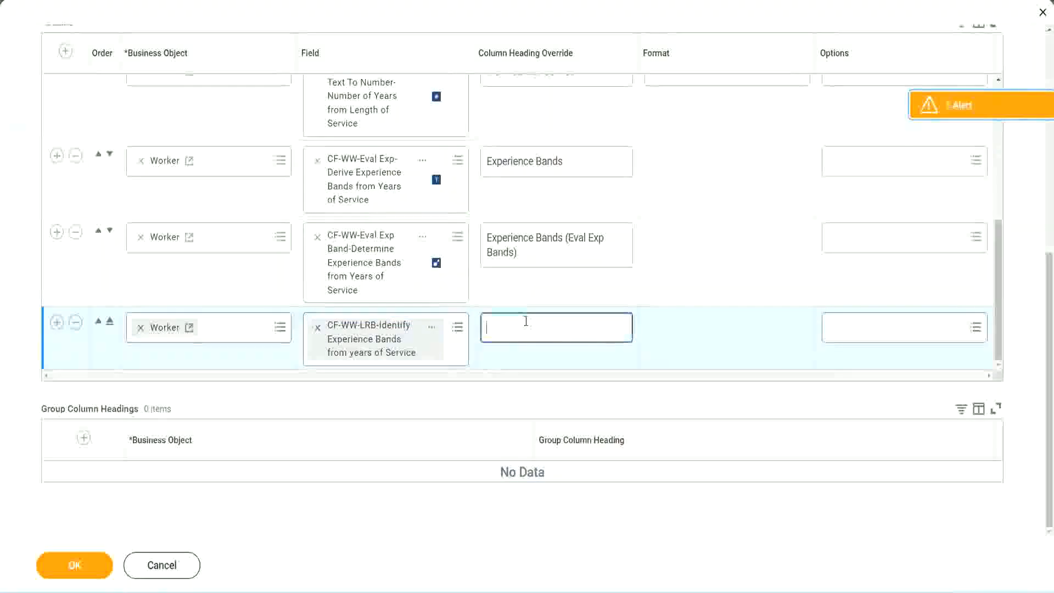
{"action": "type", "text": "Ex"}
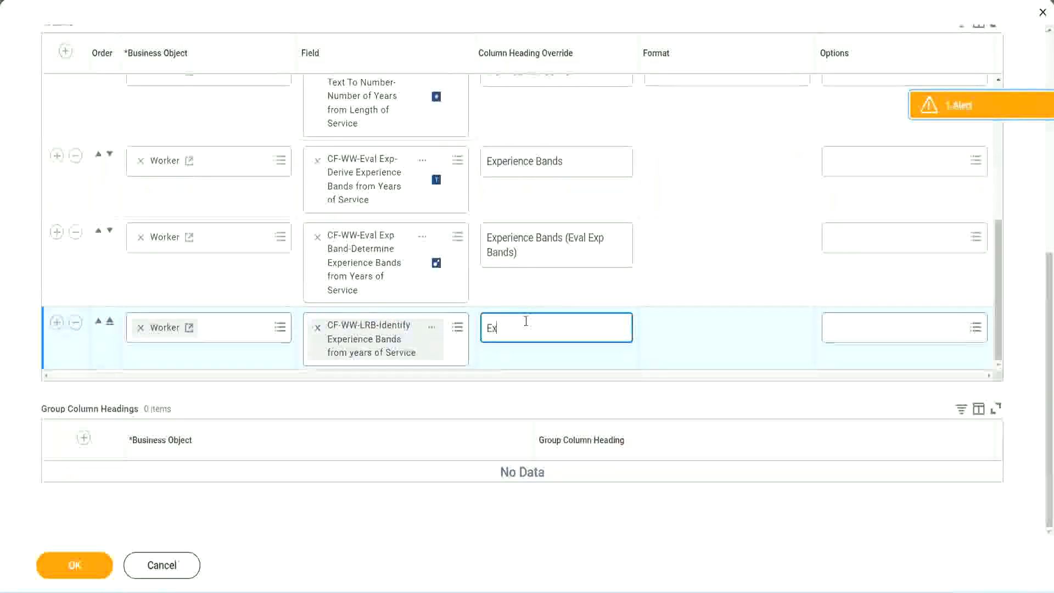
{"action": "type", "text": "pernence"}
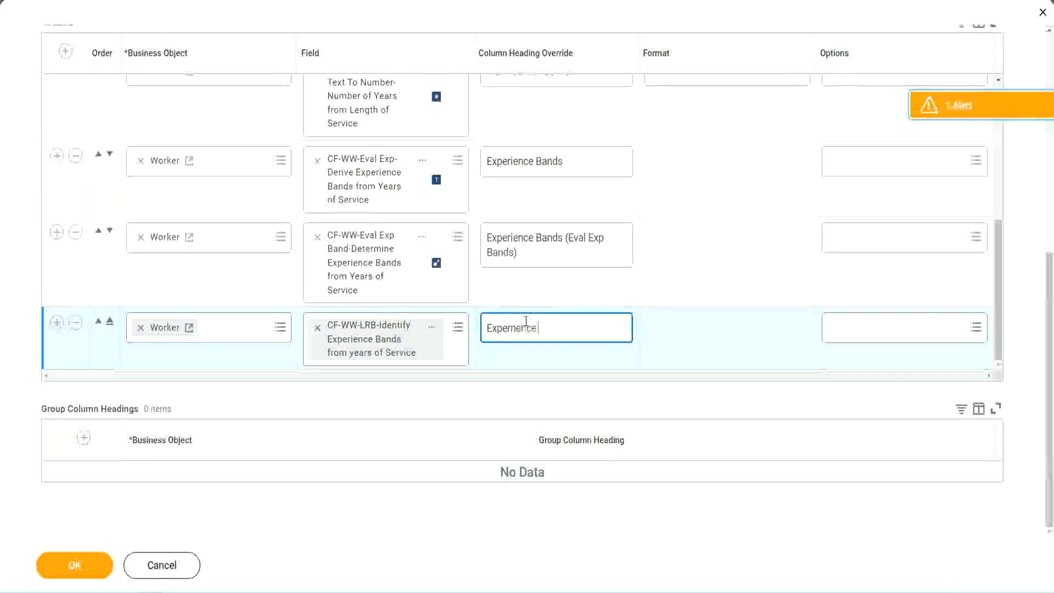
{"action": "key", "text": "BackSpace"}
{"action": "key", "text": "BackSpace"}
{"action": "key", "text": "BackSpace"}
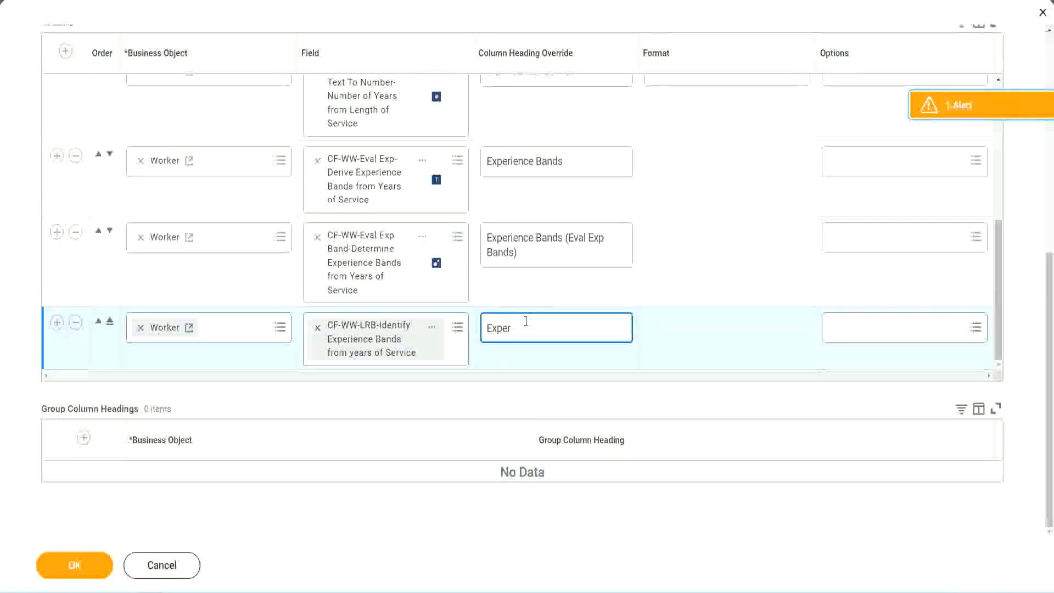
{"action": "type", "text": "ience Bands"}
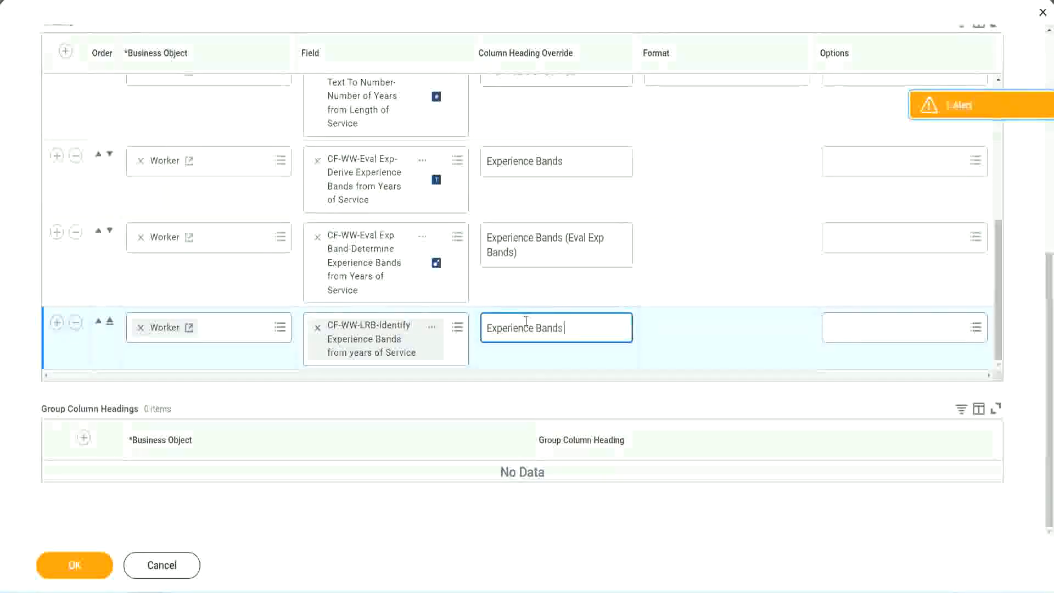
{"action": "type", "text": " (LRB)"}
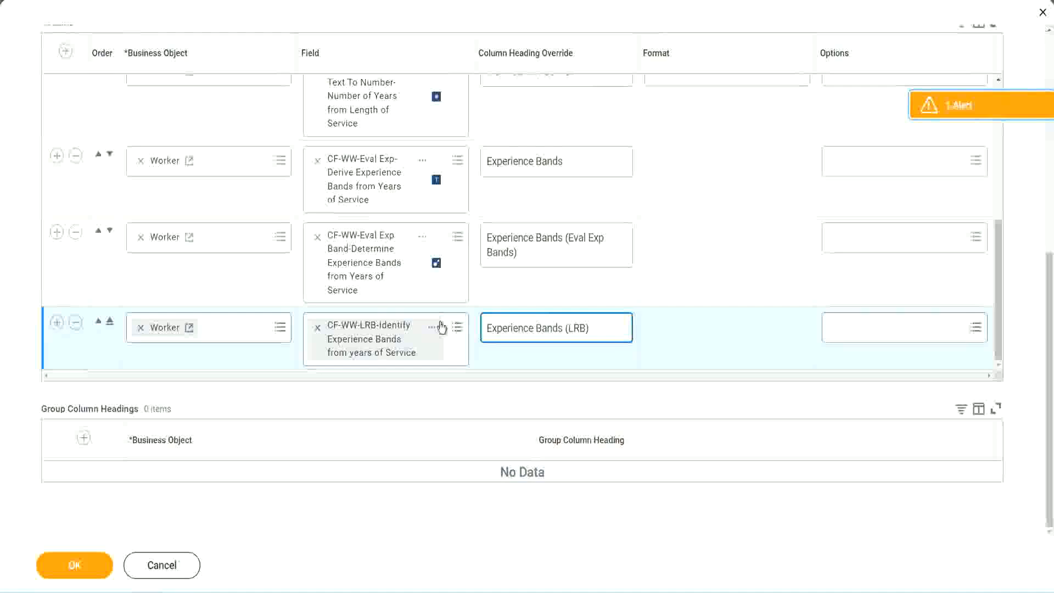
{"action": "left_click", "coordinate": [93, 575]}
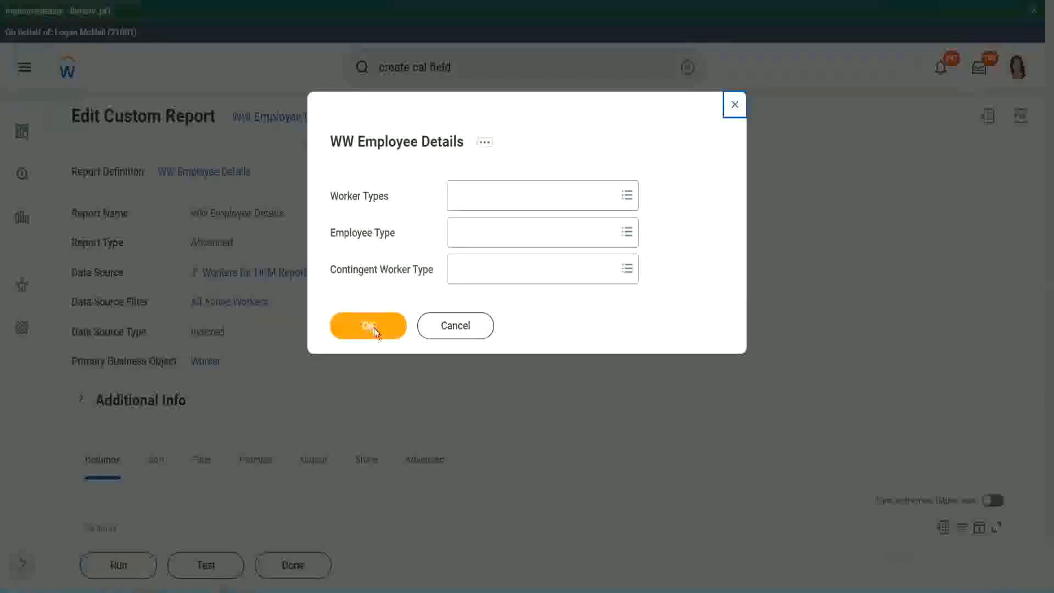
- Run WW Employee Details with blank prompts and compare the Experience Bands, Eval Exp Bands and LRB columns across the workers
{"action": "left_click", "coordinate": [374, 328]}
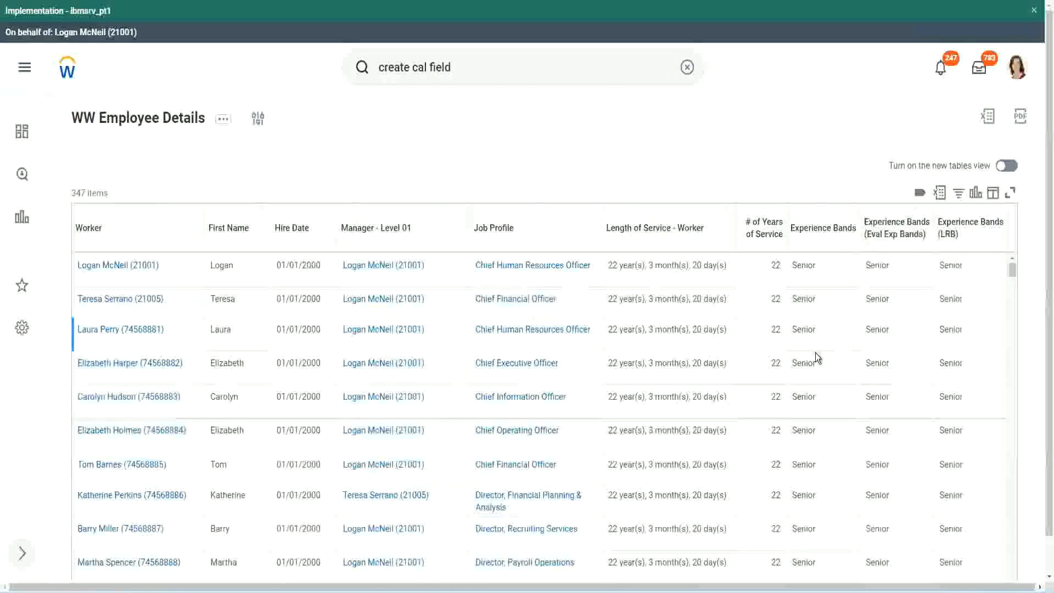
{"action": "double_click", "coordinate": [806, 266]}
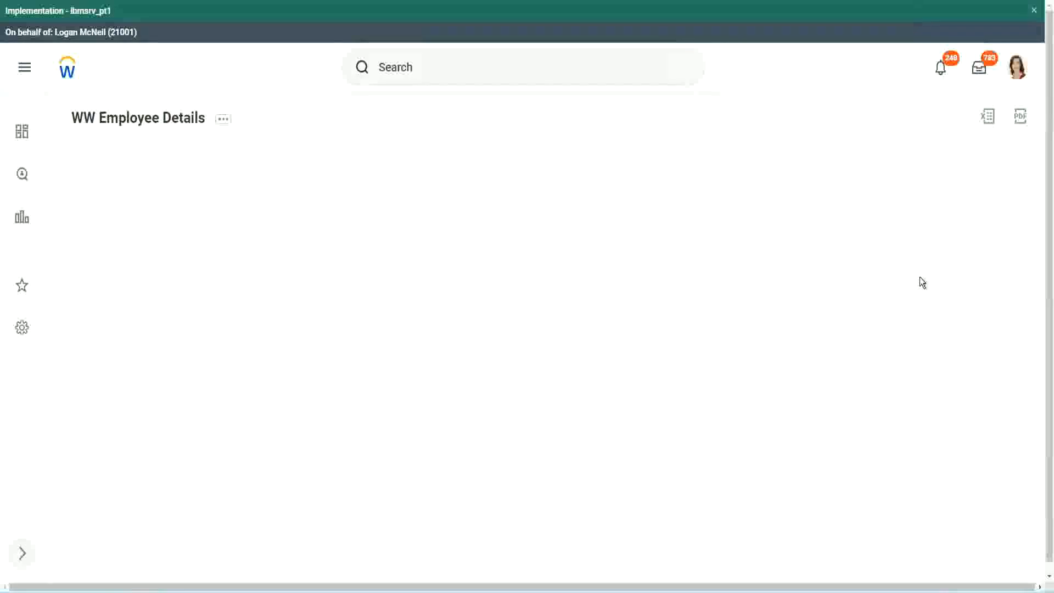
{"action": "scroll", "coordinate": [916, 307], "scroll_direction": "down", "scroll_amount": 10}
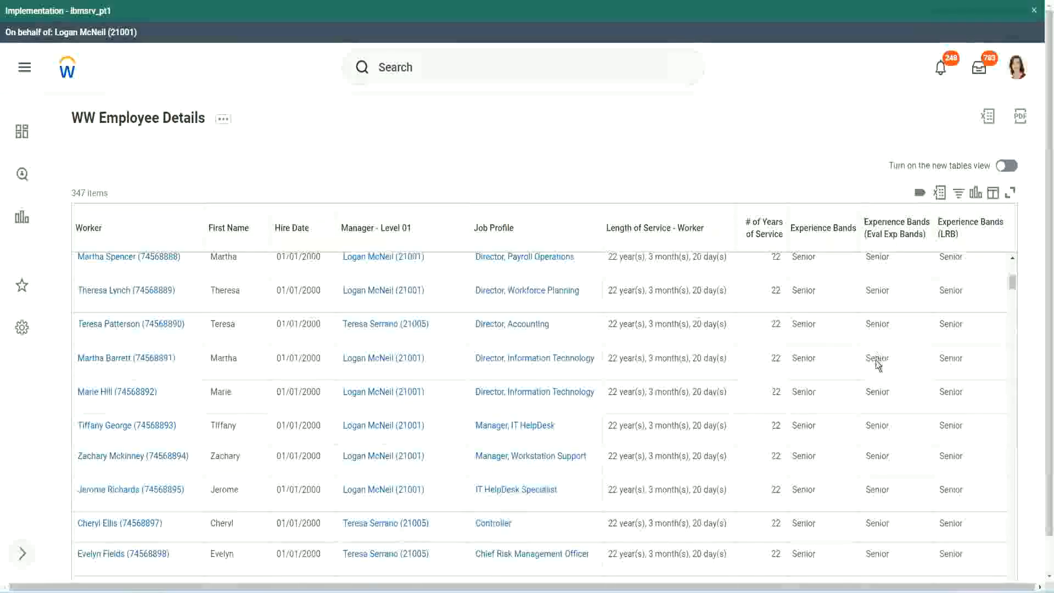
{"action": "scroll", "coordinate": [871, 371], "scroll_direction": "down", "scroll_amount": 3}
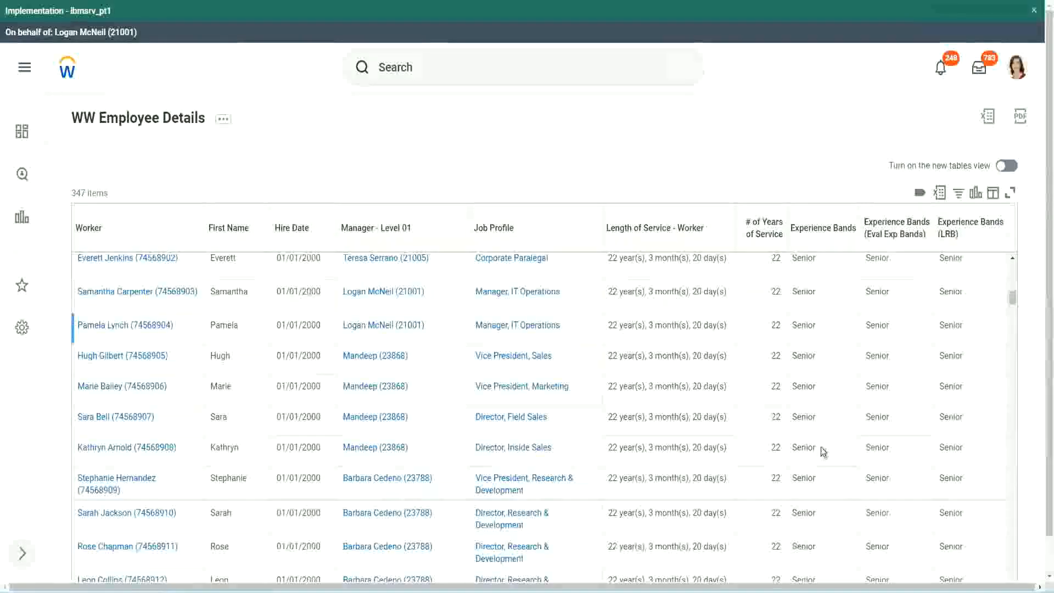
{"action": "left_click", "coordinate": [821, 447]}
{"action": "scroll", "coordinate": [821, 488], "scroll_direction": "down", "scroll_amount": 3}
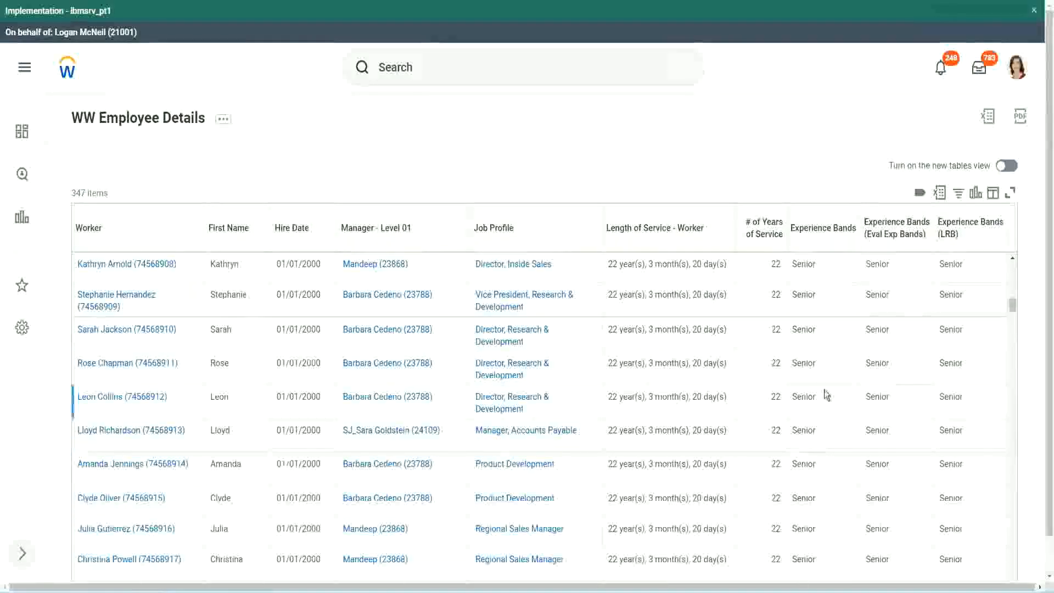
{"action": "scroll", "coordinate": [825, 390], "scroll_direction": "down", "scroll_amount": 1}
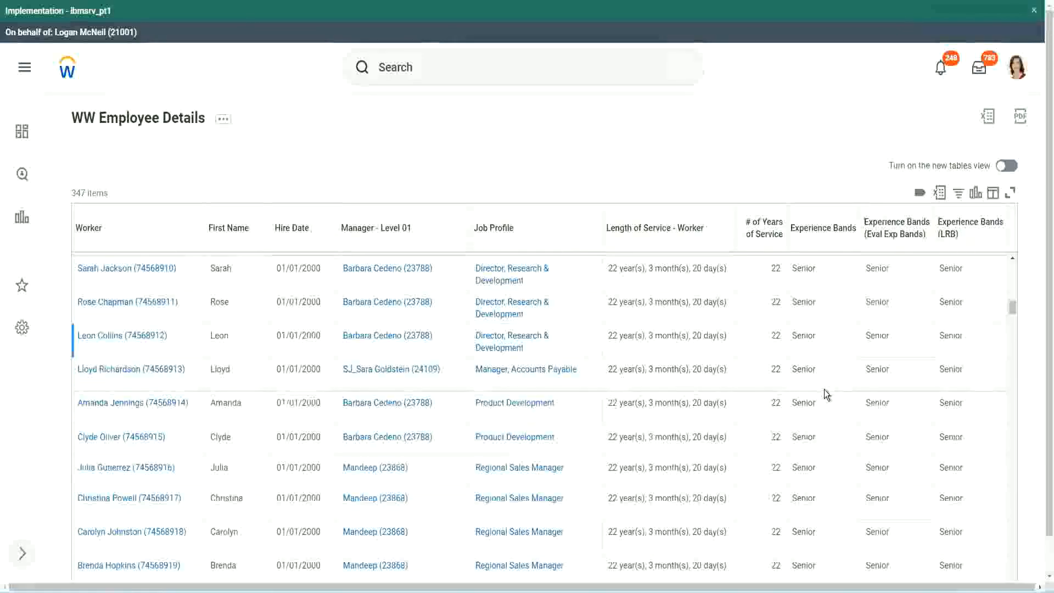